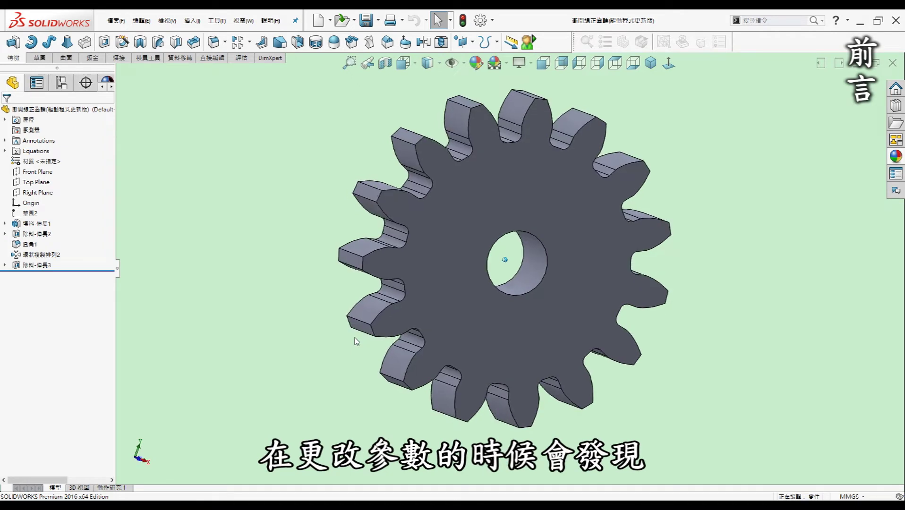
# Orbit the gear to inspect its faces and side thickness from several angles
pyautogui.moveTo(355, 339); pyautogui.dragTo(527, 407, button='middle')
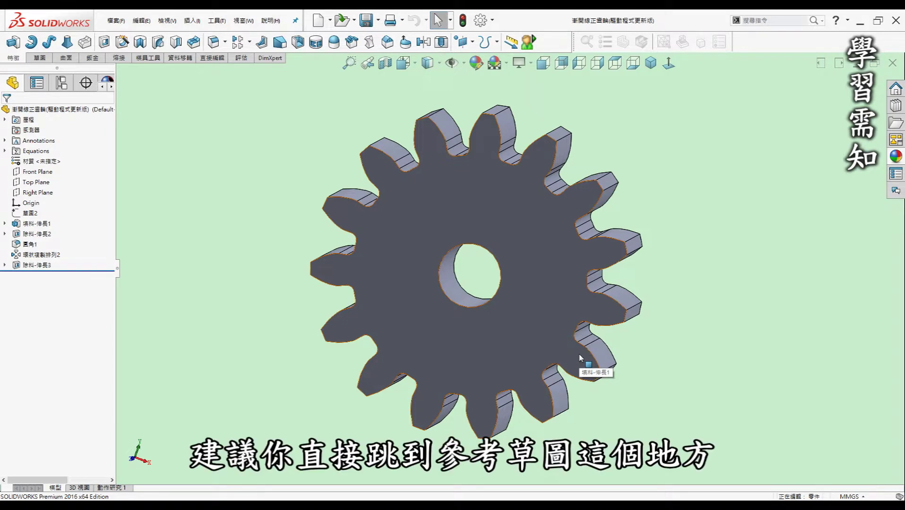
pyautogui.moveTo(579, 354); pyautogui.dragTo(570, 362, button='middle')
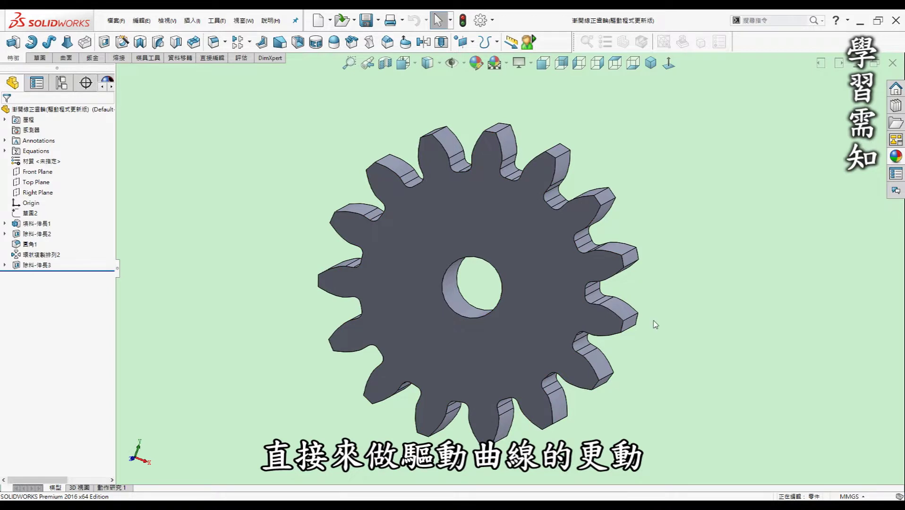
pyautogui.moveTo(656, 324); pyautogui.dragTo(555, 200, button='middle')
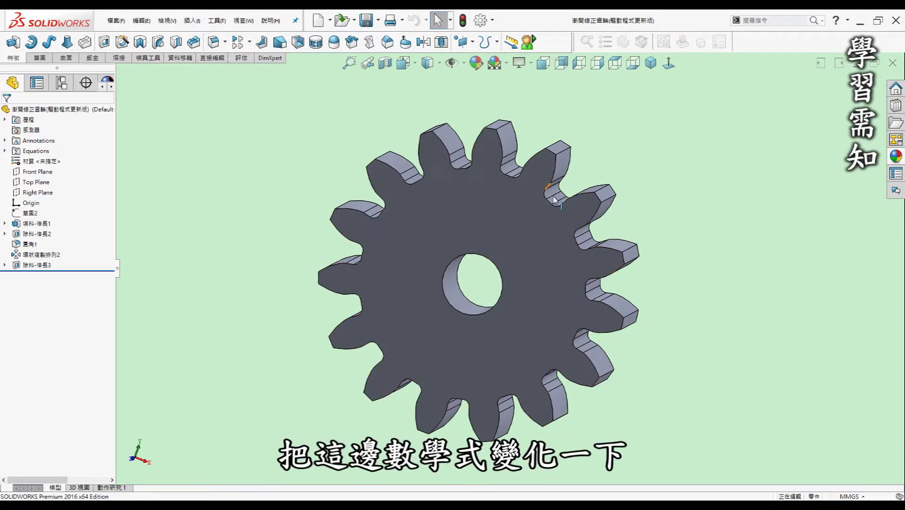
pyautogui.moveTo(571, 203); pyautogui.dragTo(590, 288, button='middle')
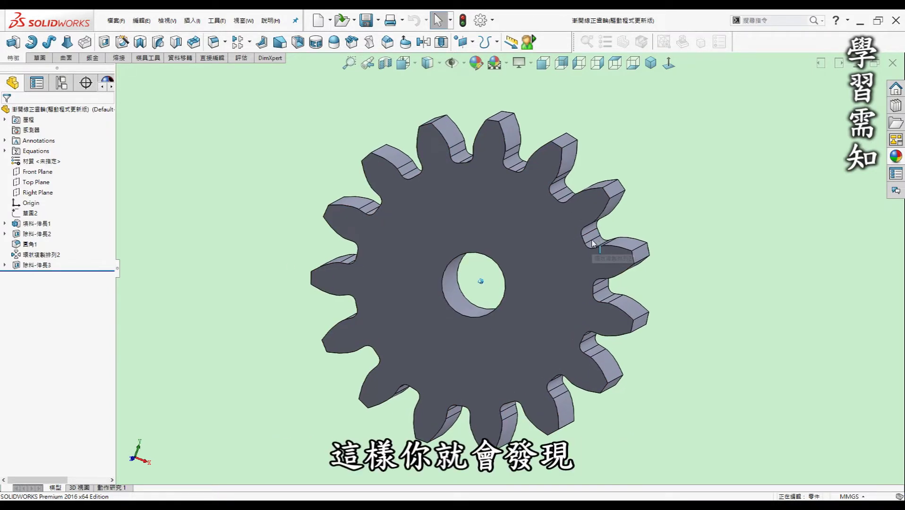
pyautogui.moveTo(591, 437); pyautogui.dragTo(585, 439, button='middle')
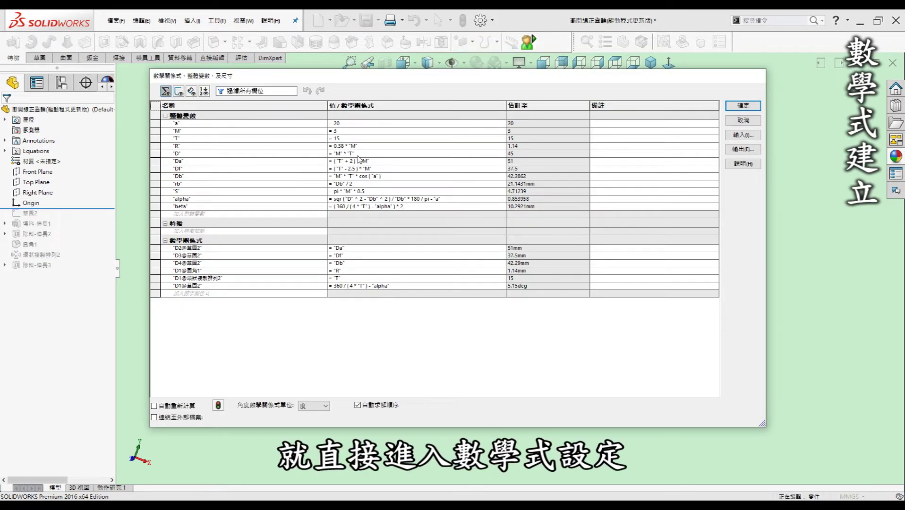
# Close the equations table, then reopen the Equations editor
pyautogui.click(743, 121)
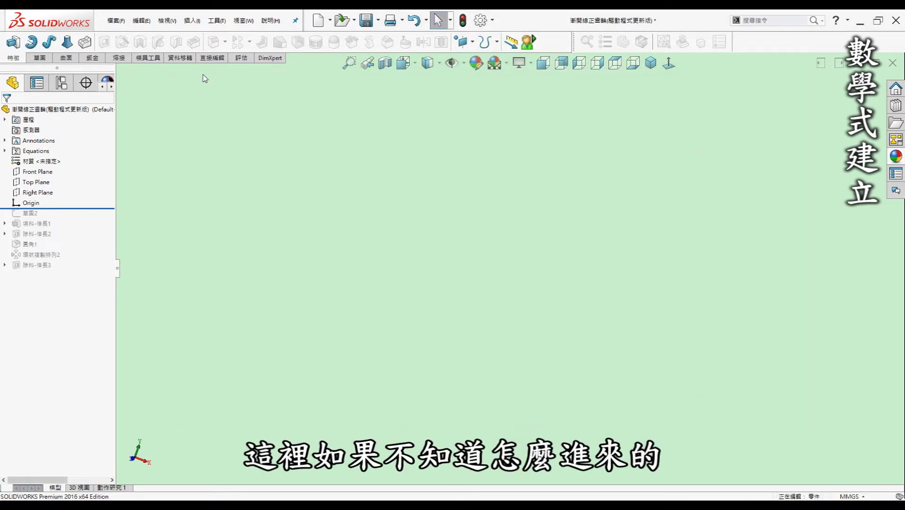
pyautogui.click(211, 22)
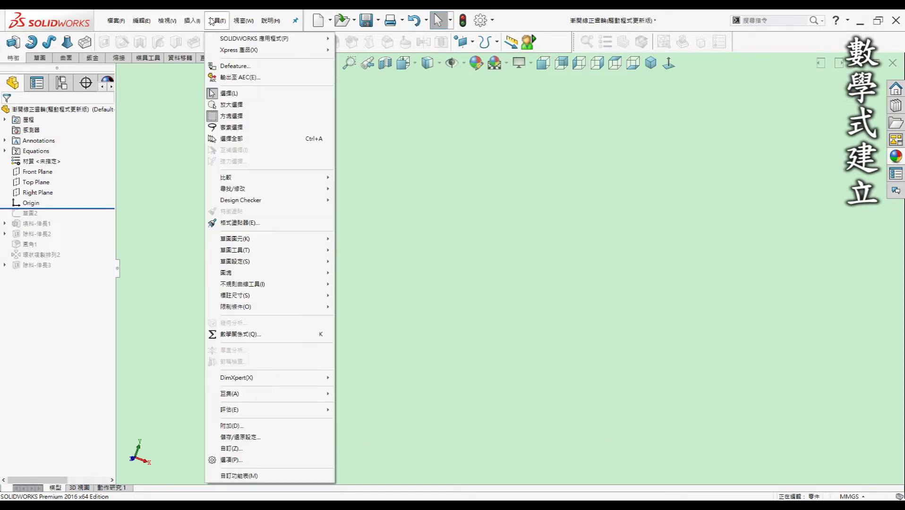
pyautogui.click(283, 334)
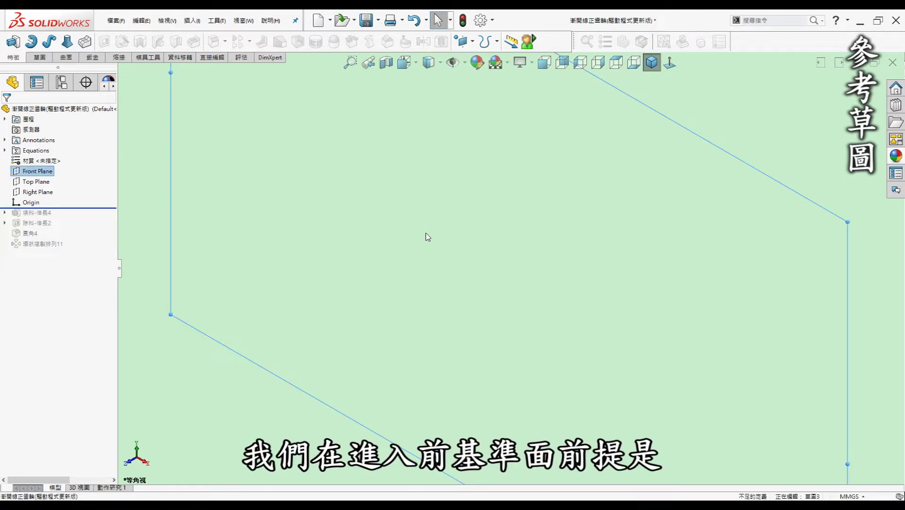
# Start a sketch on the Front Plane, dismiss the Equations dialog, and view it normal-to
pyautogui.press('s')
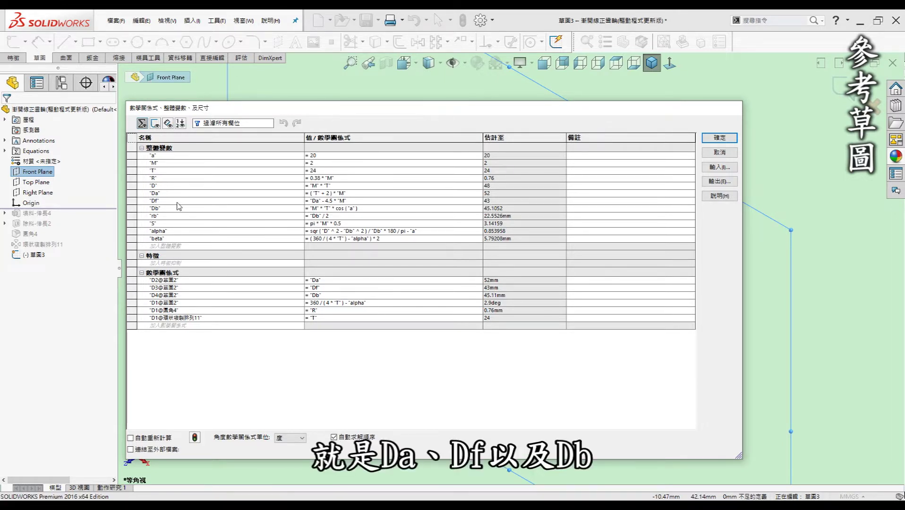
pyautogui.click(732, 153)
pyautogui.click(670, 65)
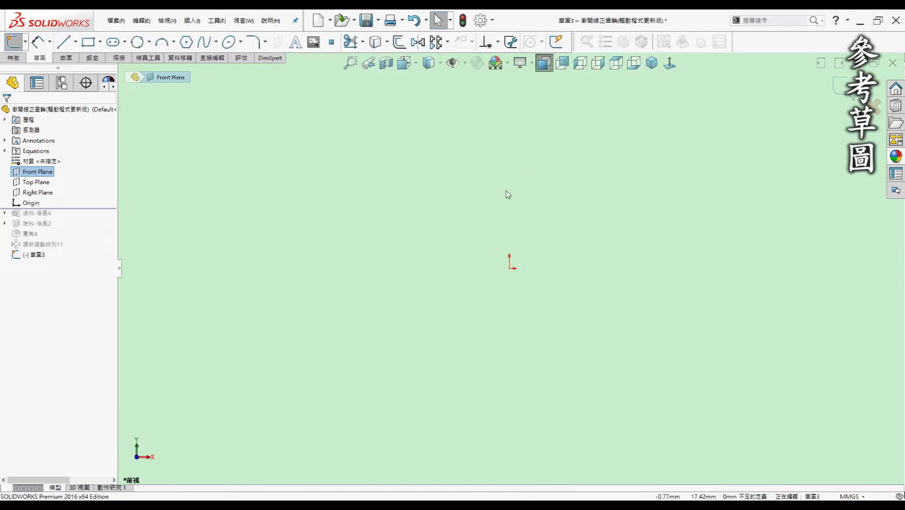
# Draw concentric circles at the origin and set the first diameter to ="Da" (⌀52)
pyautogui.moveTo(510, 280); pyautogui.dragTo(510, 264, button='right')
pyautogui.click(509, 269)
pyautogui.press('Escape')
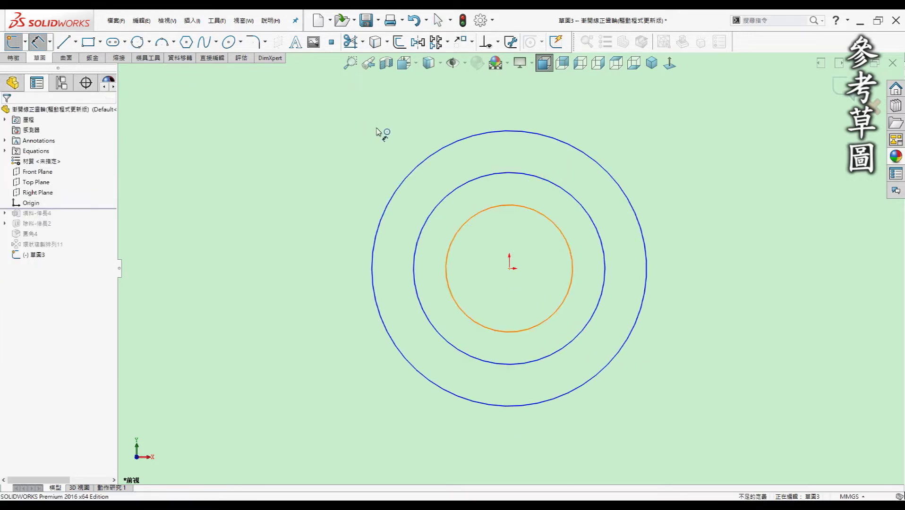
pyautogui.click(383, 134)
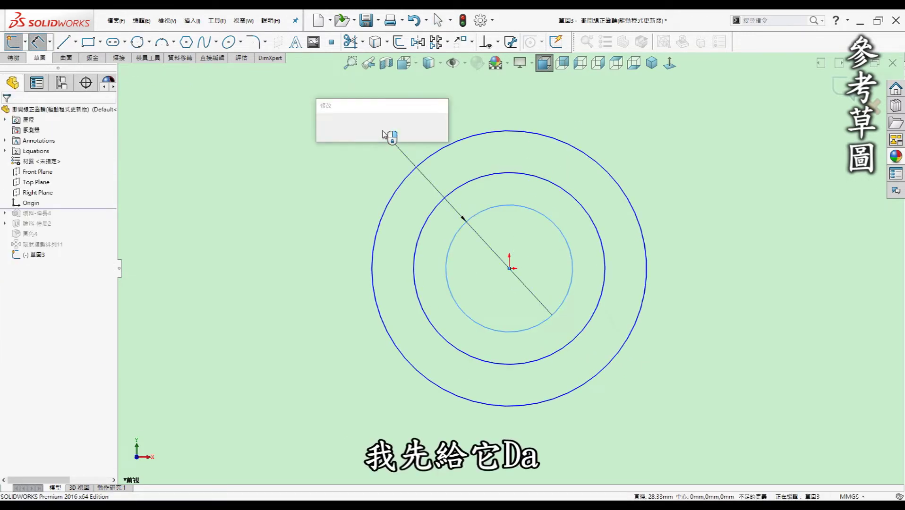
pyautogui.write('="Da"')
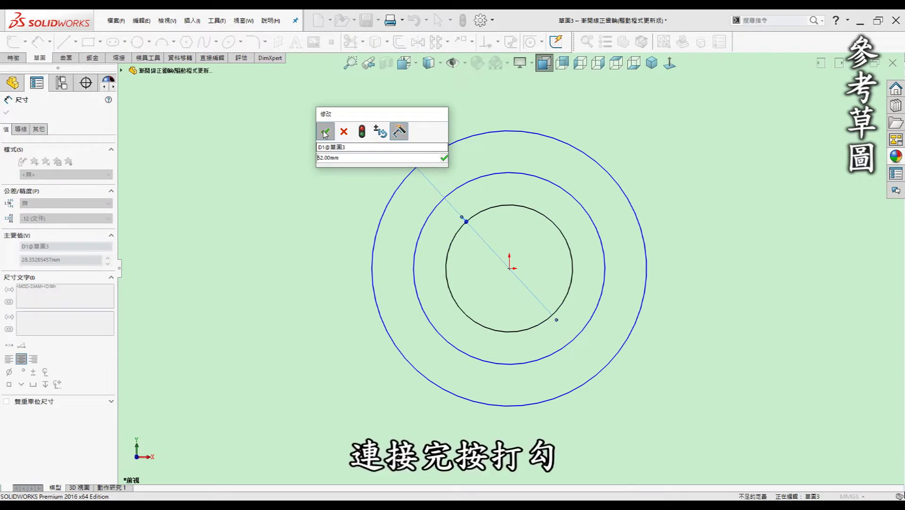
pyautogui.click(325, 133)
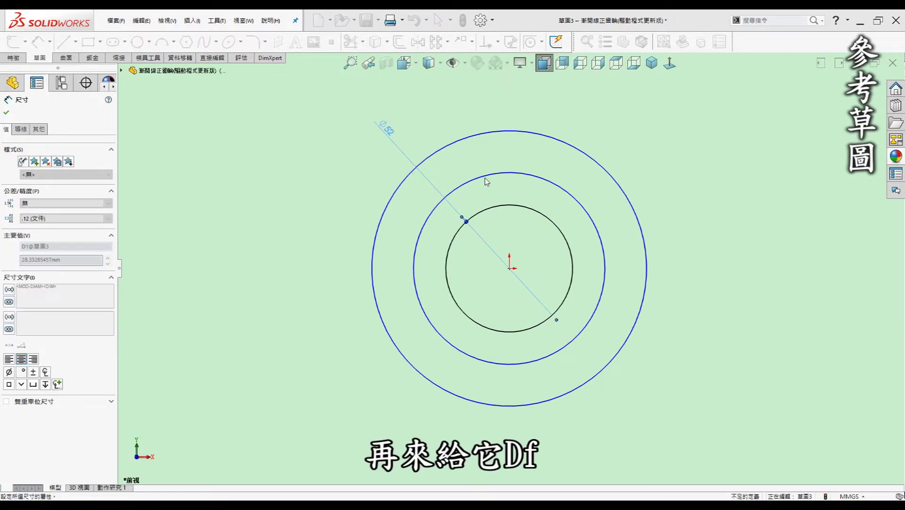
# Link the second circle's diameter to Df, giving ⌀43
pyautogui.click(608, 171)
pyautogui.click(652, 135)
pyautogui.write('=D')
pyautogui.click(634, 166)
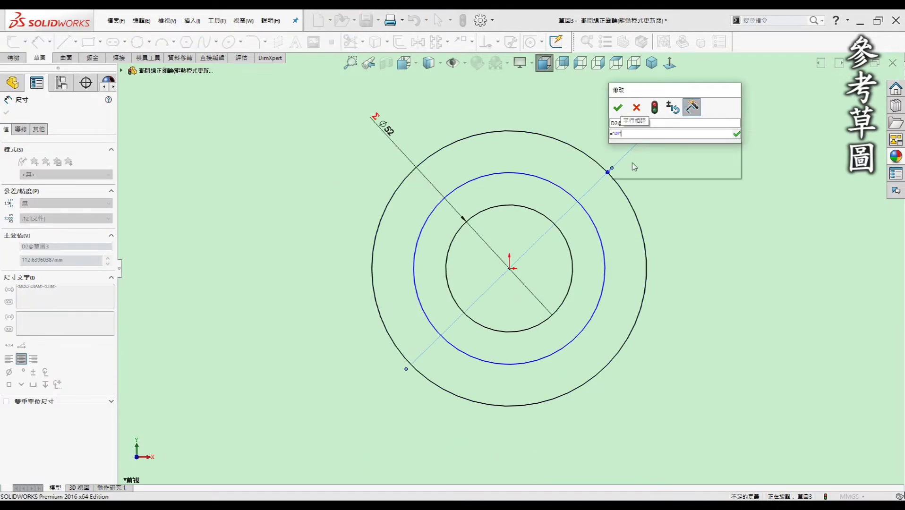
pyautogui.click(618, 109)
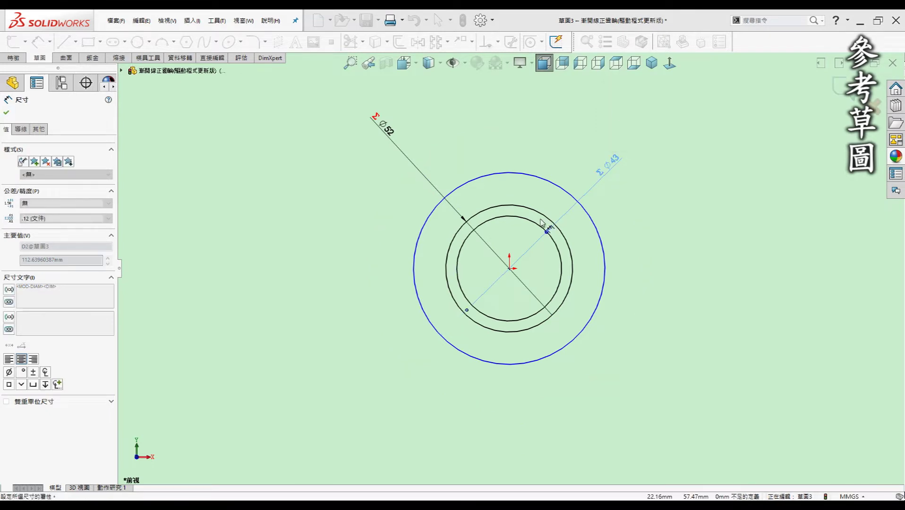
pyautogui.scroll(-2, 541, 222)
pyautogui.press('Escape')
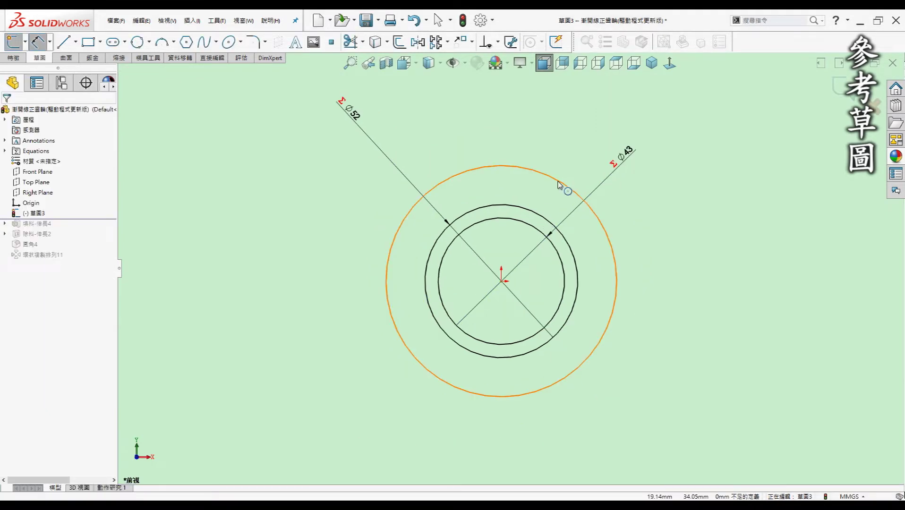
# Link the third circle's diameter to Db, giving ⌀45.11
pyautogui.click(573, 188)
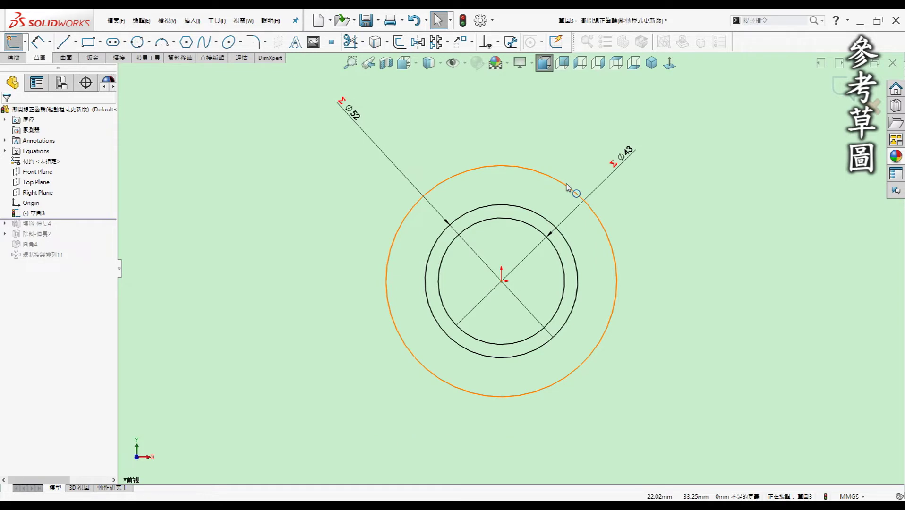
pyautogui.click(566, 194)
pyautogui.write('=D')
pyautogui.click(562, 256)
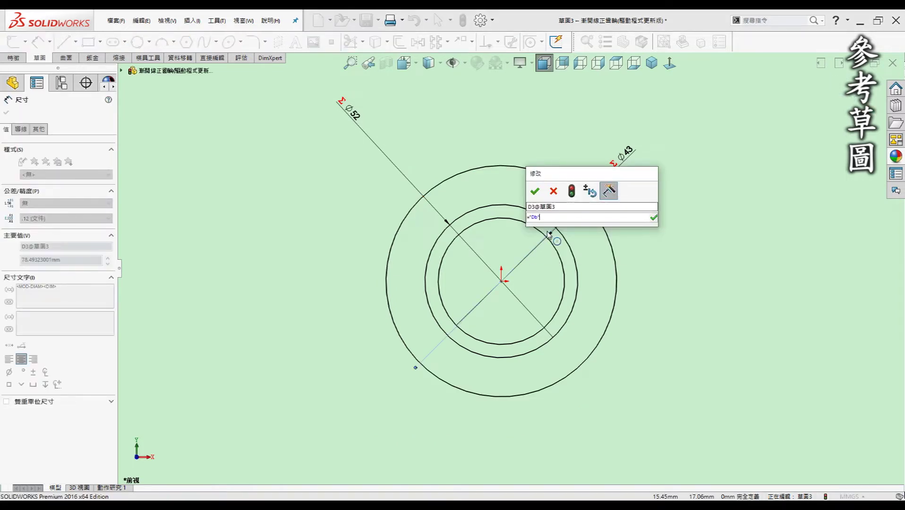
pyautogui.click(534, 189)
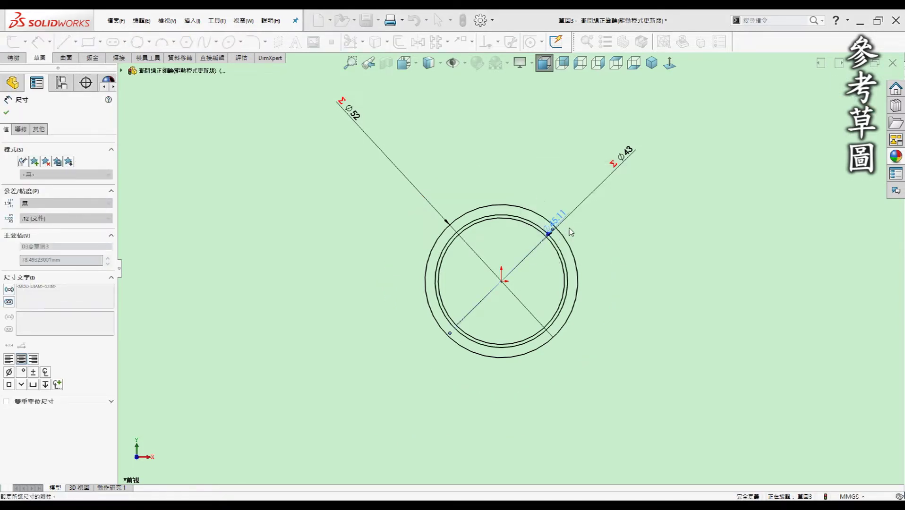
pyautogui.press('Escape')
pyautogui.scroll(-2, 549, 251)
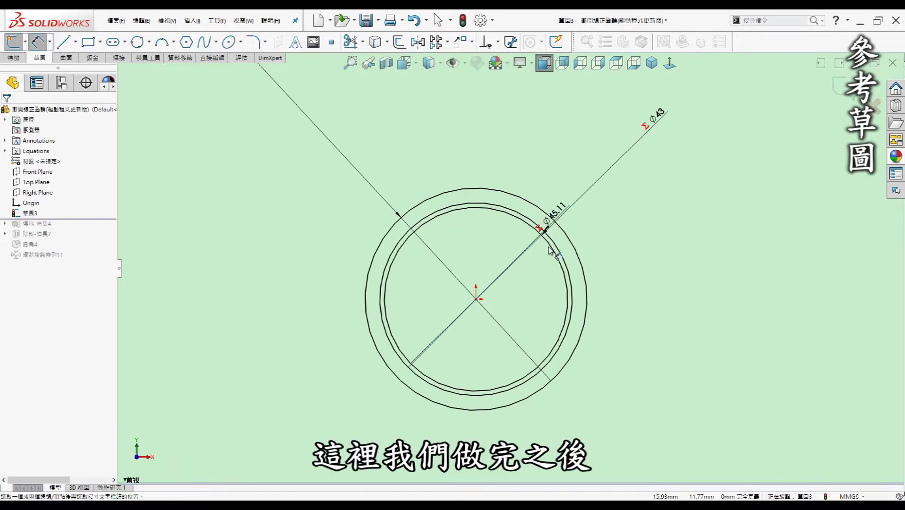
# Turn the ⌀45.11 base circle into construction geometry
pyautogui.scroll(-3, 548, 246)
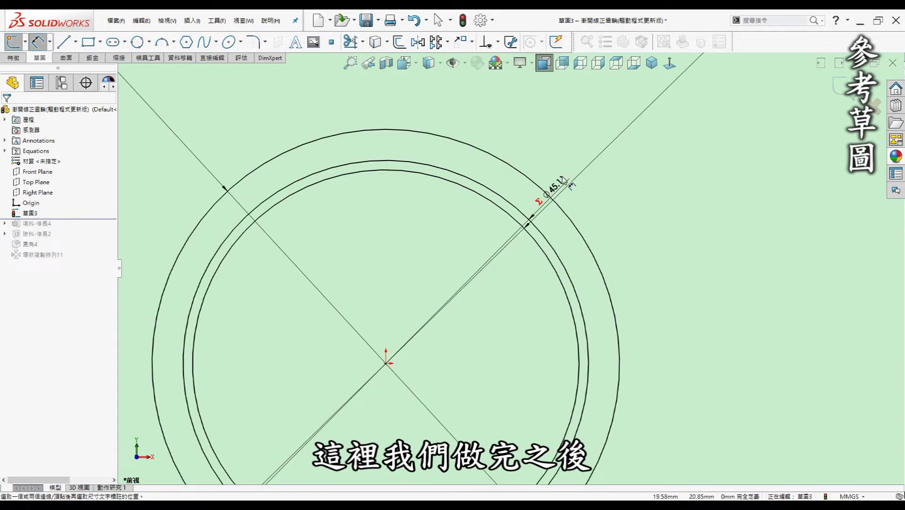
pyautogui.moveTo(570, 184); pyautogui.dragTo(613, 254)
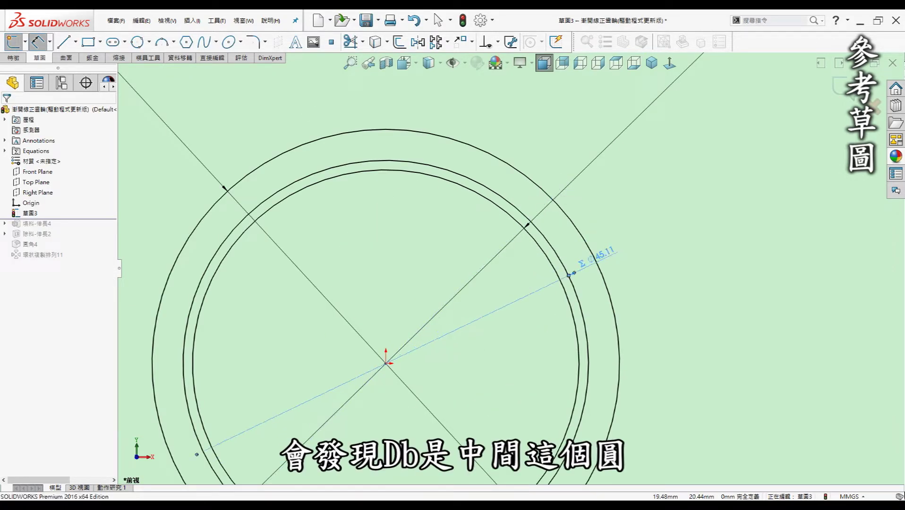
pyautogui.click(574, 293)
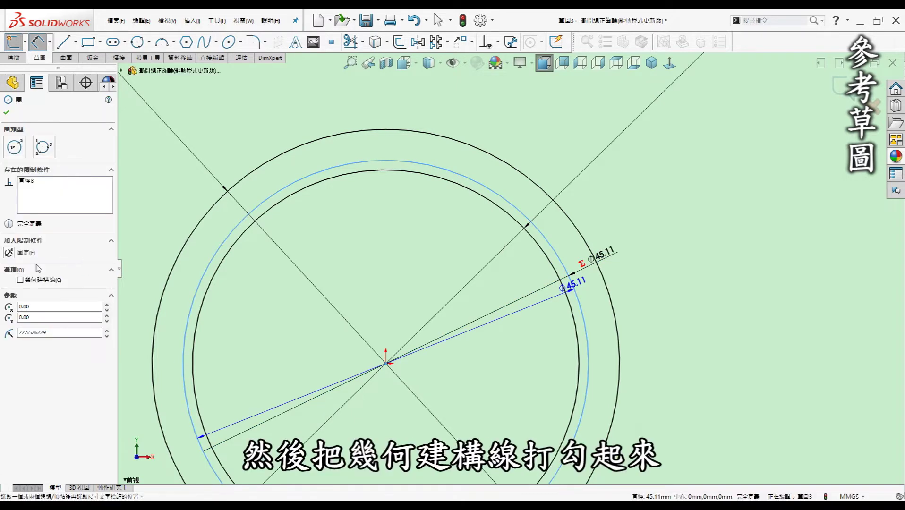
pyautogui.click(20, 280)
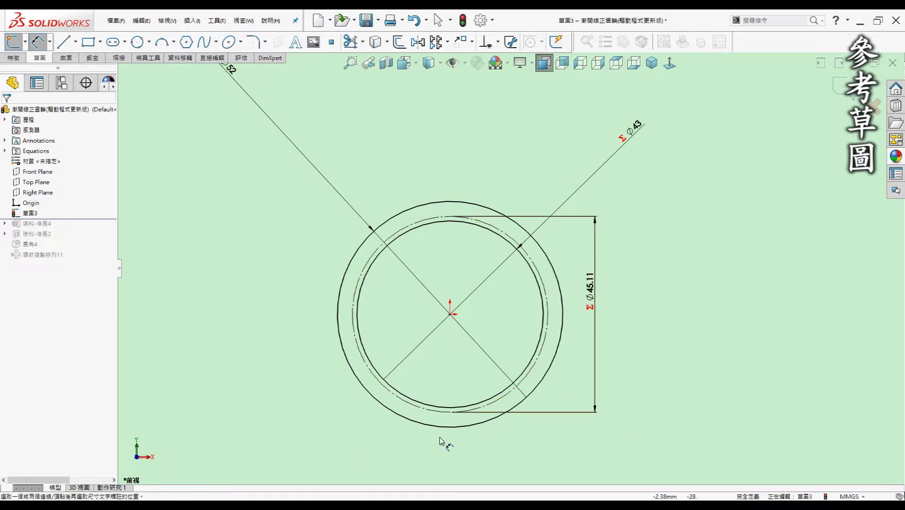
pyautogui.scroll(-2, 444, 436)
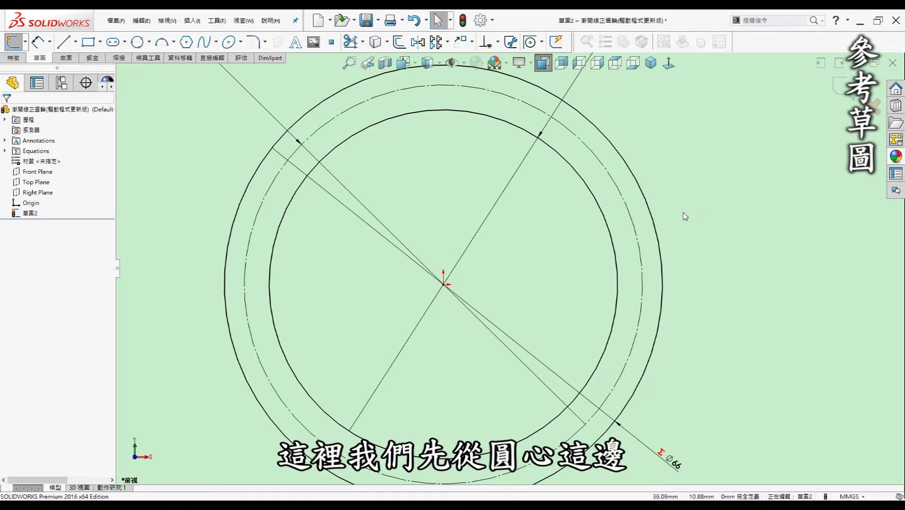
# Draw a horizontal centerline from the origin to the innermost circle
pyautogui.press('l')
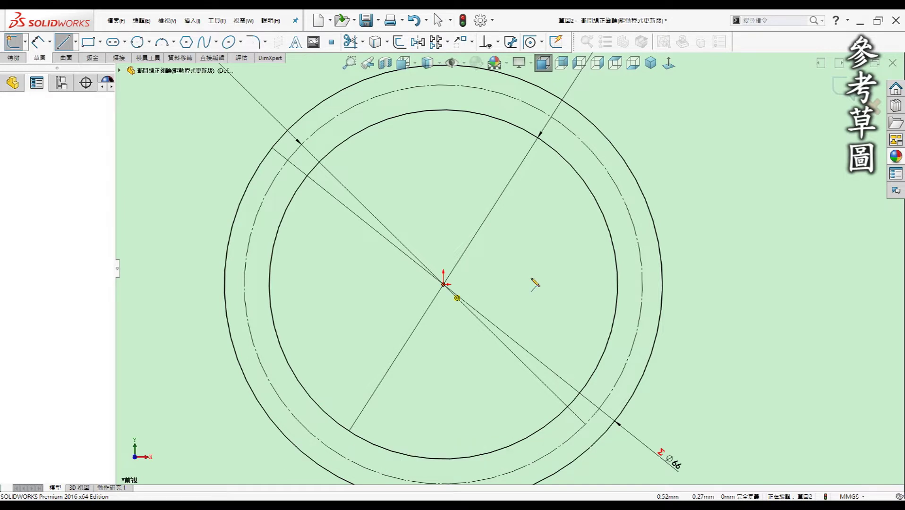
pyautogui.click(443, 284)
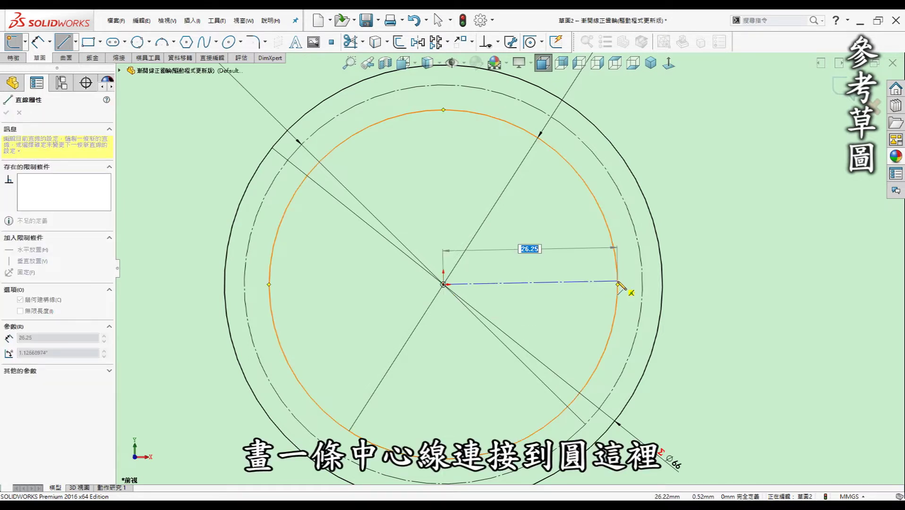
pyautogui.click(619, 285)
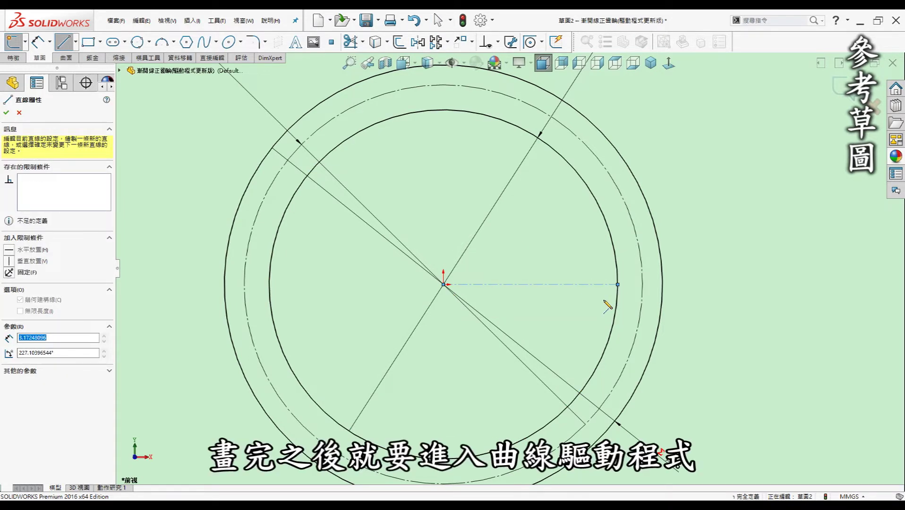
pyautogui.press('Escape')
pyautogui.press('Escape')
pyautogui.press('Escape')
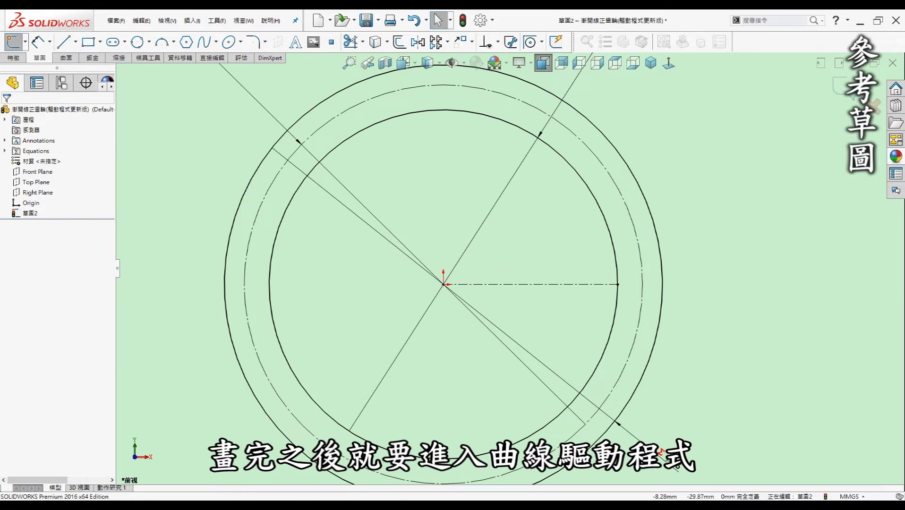
pyautogui.hotkey('alt', 'Tab')
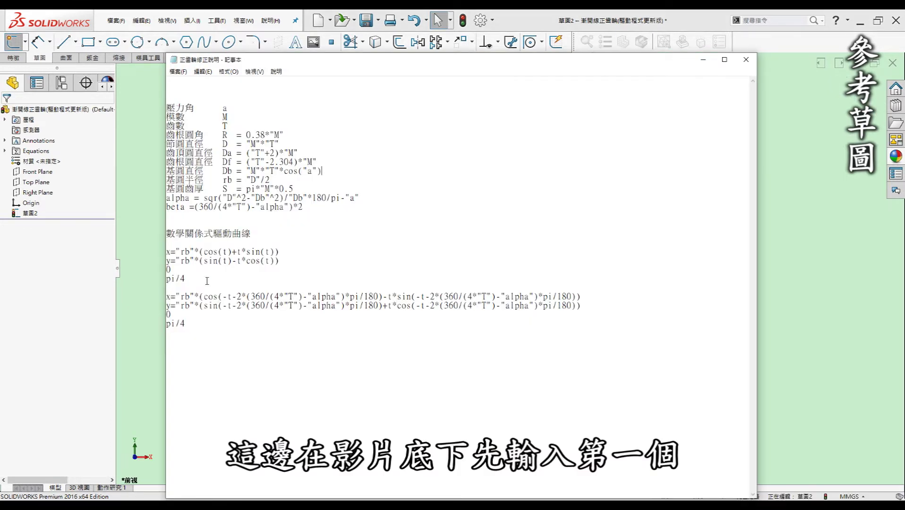
# Review the x/y involute equations in the Notepad notes, then minimize them
pyautogui.moveTo(209, 281); pyautogui.dragTo(164, 255)
pyautogui.click(250, 340)
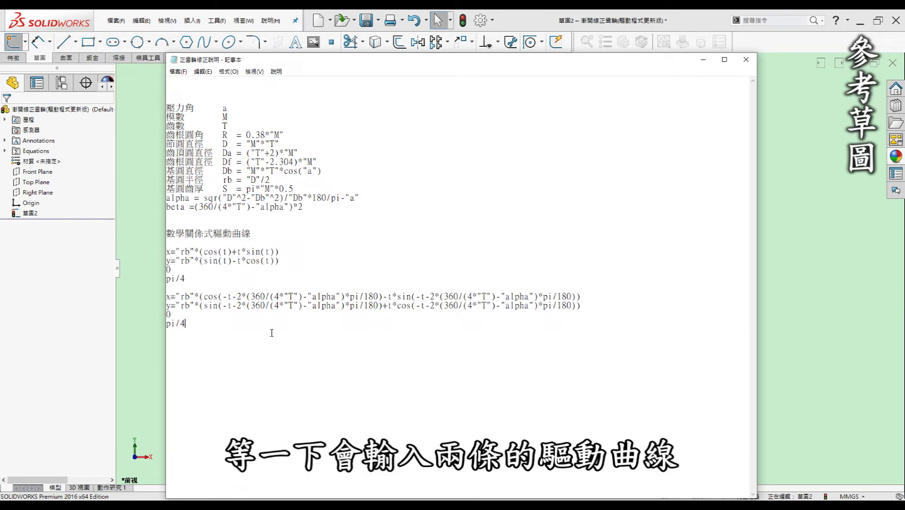
pyautogui.click(704, 59)
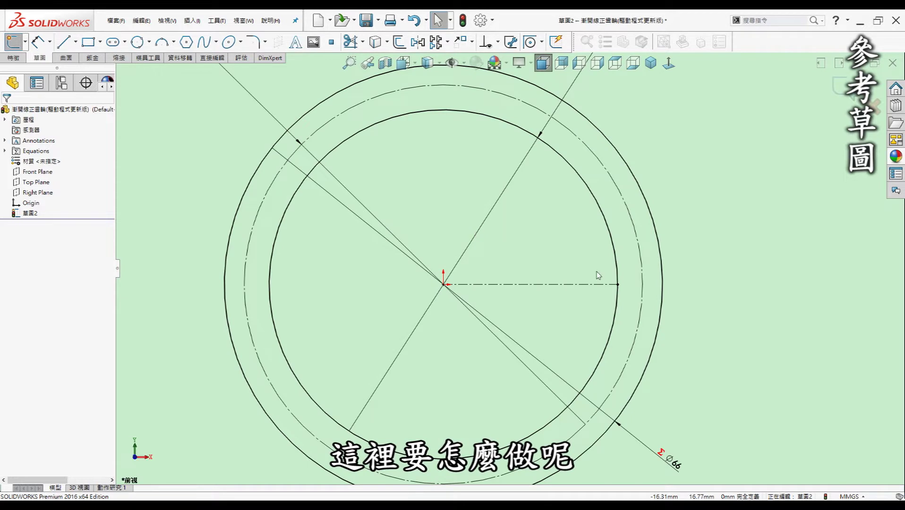
pyautogui.click(217, 21)
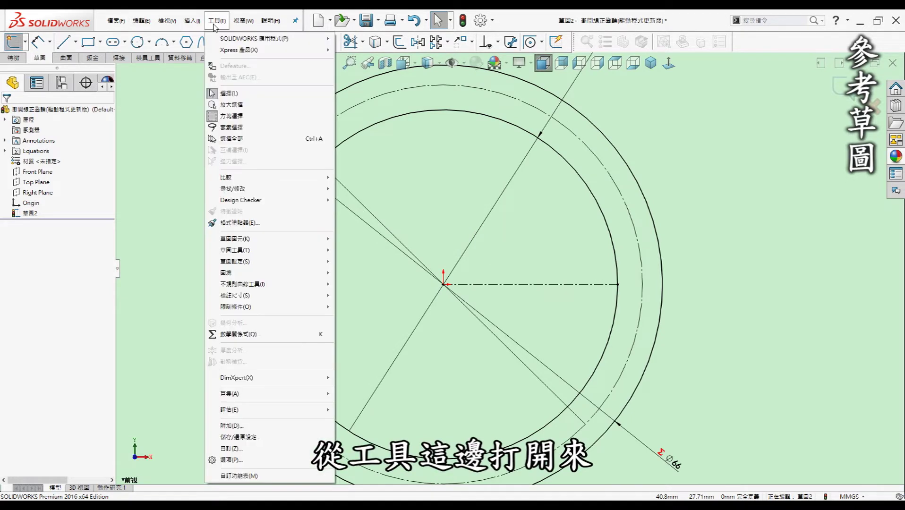
pyautogui.moveTo(235, 239)
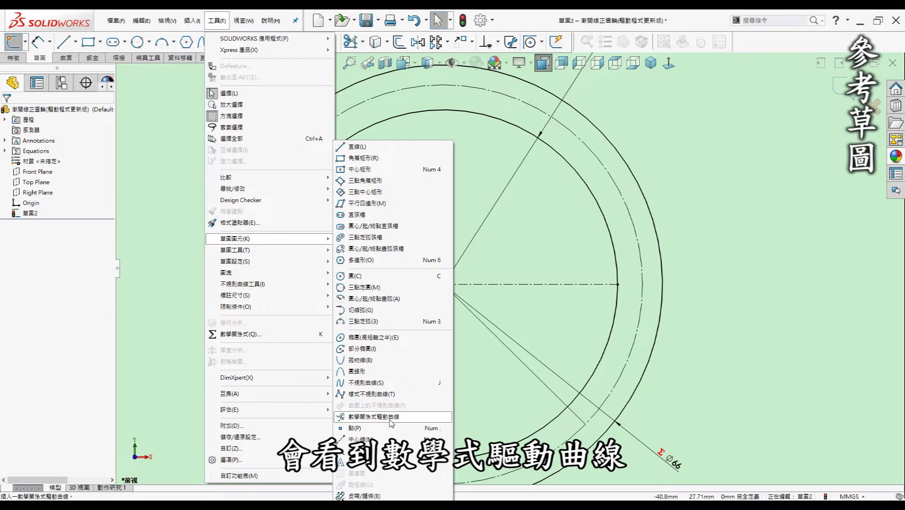
# Start a parametric equation-driven curve and paste the involute x formula from the notes
pyautogui.click(390, 417)
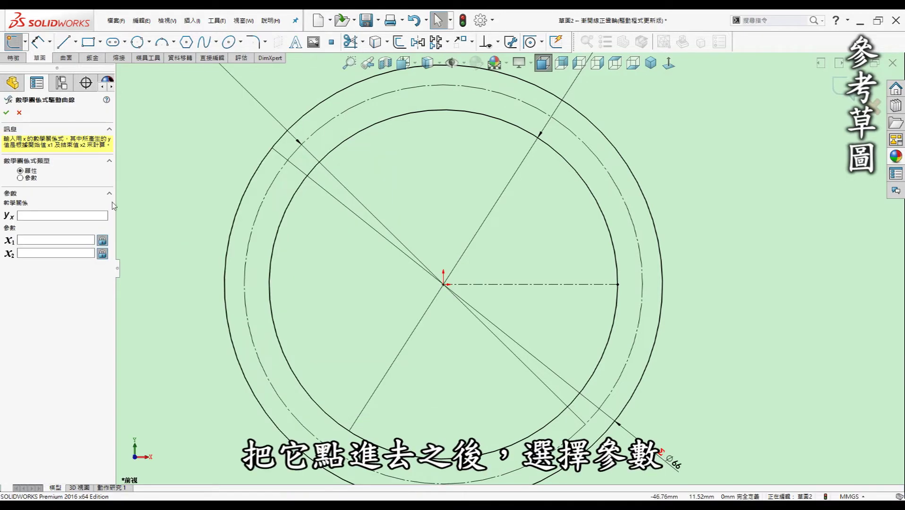
pyautogui.click(31, 178)
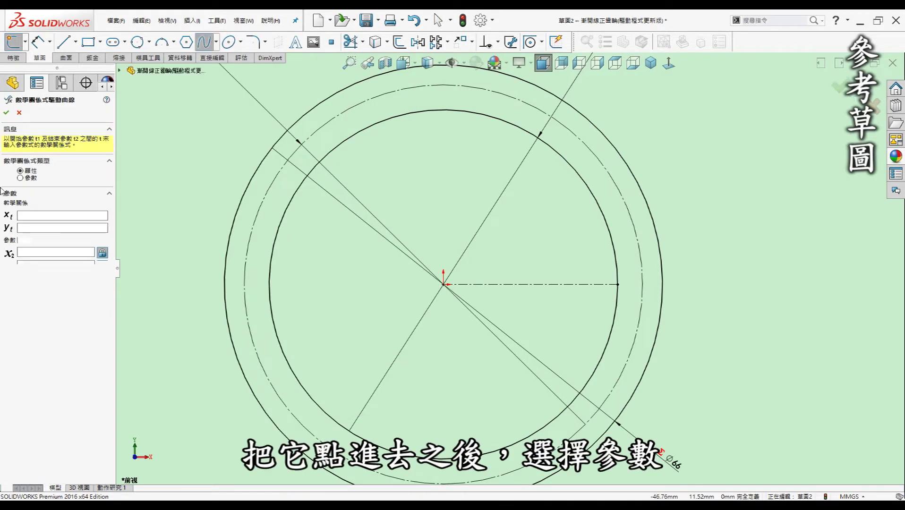
pyautogui.click(359, 497)
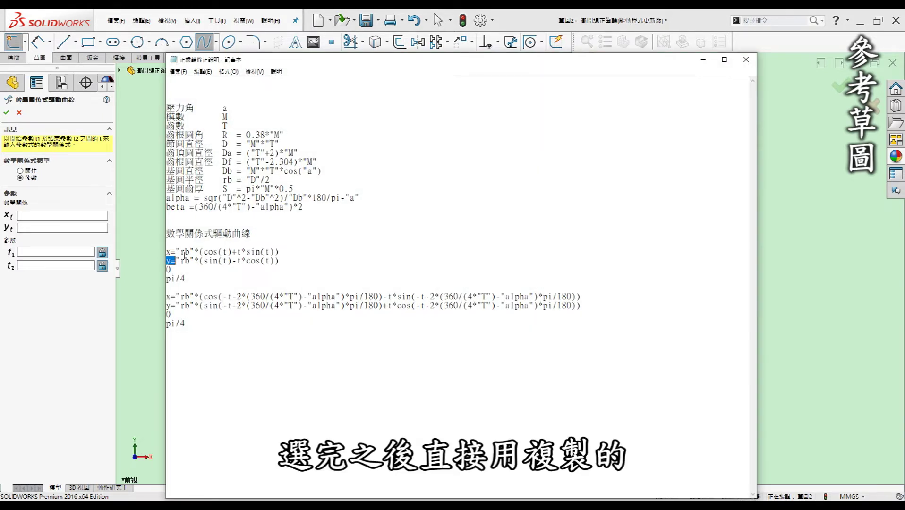
pyautogui.moveTo(279, 251); pyautogui.dragTo(176, 252)
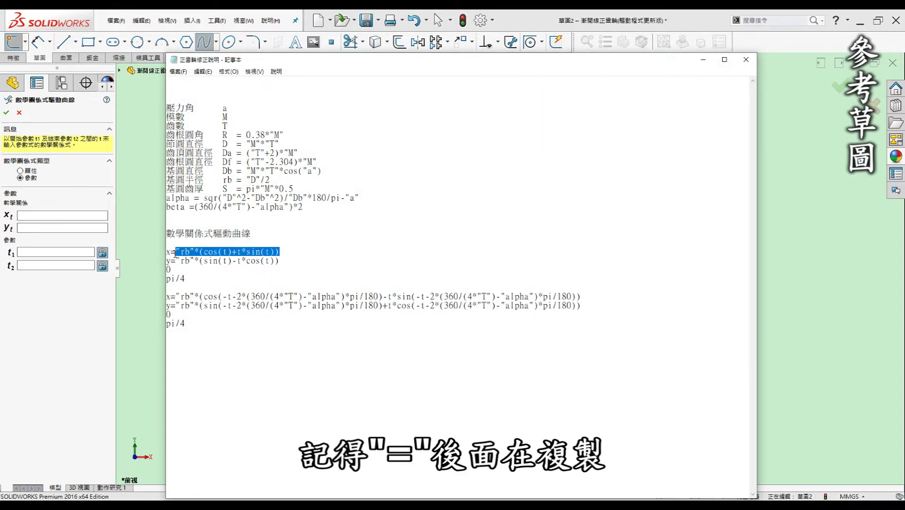
pyautogui.hotkey('ctrl', 'c')
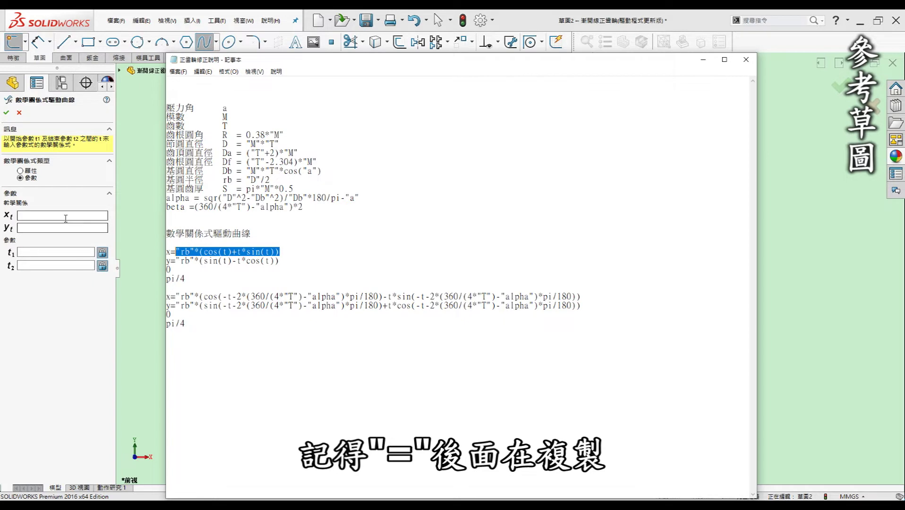
pyautogui.click(331, 496)
pyautogui.hotkey('ctrl', 'v')
# Paste the y formula, set t from 0 to pi/4, and accept the curve
pyautogui.click(359, 497)
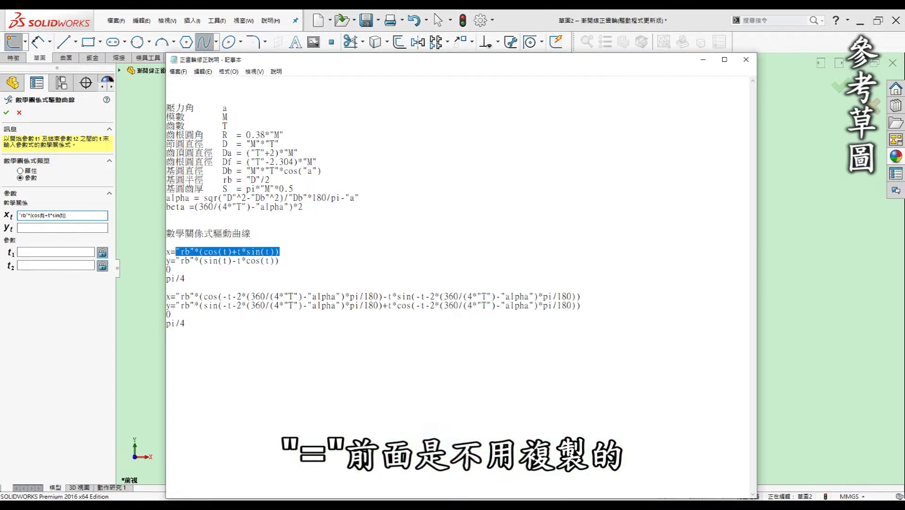
pyautogui.moveTo(280, 260); pyautogui.dragTo(179, 265)
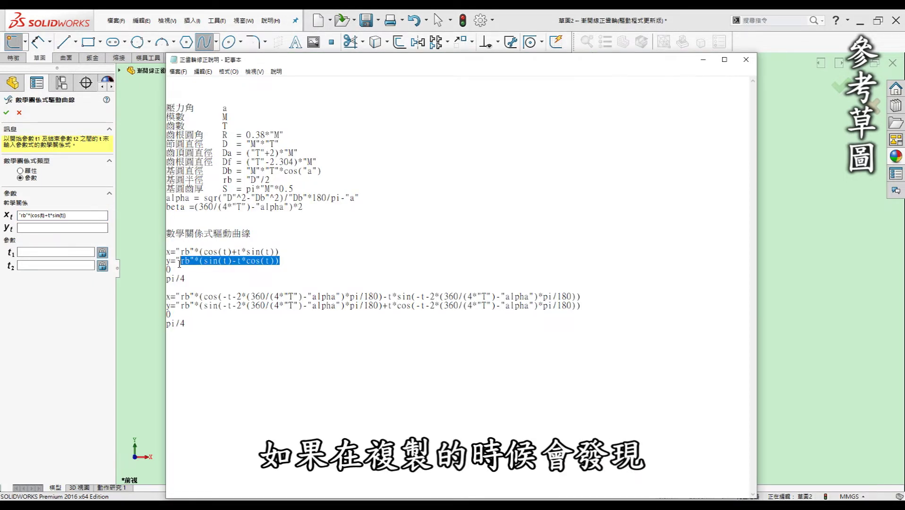
pyautogui.hotkey('ctrl', 'c')
pyautogui.click(71, 228)
pyautogui.hotkey('ctrl', 'v')
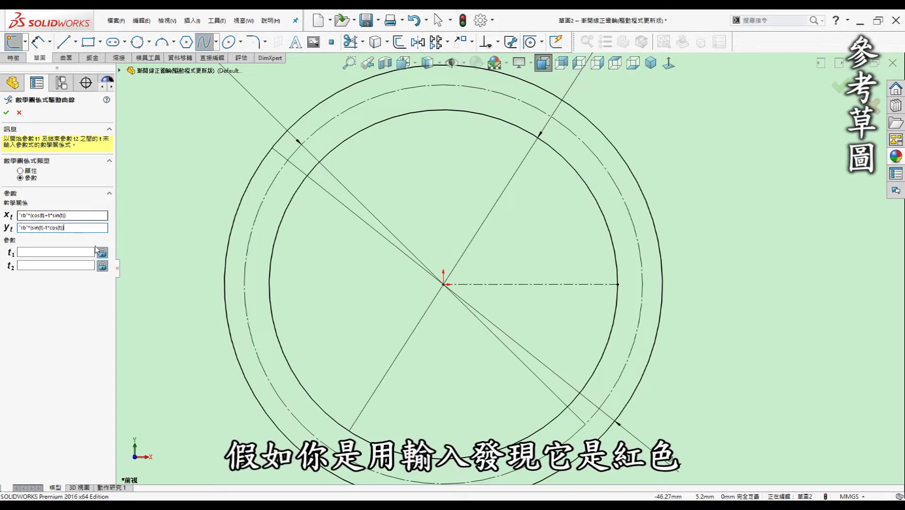
pyautogui.click(41, 252)
pyautogui.write('0')
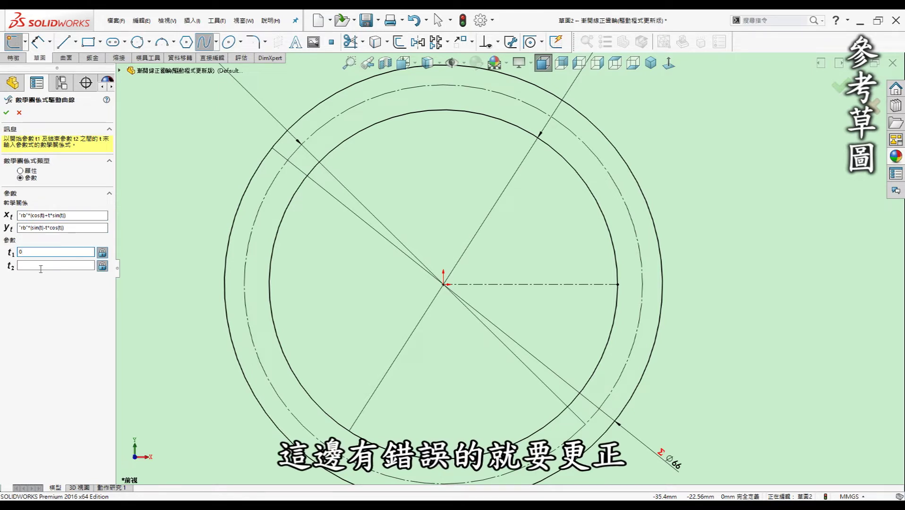
pyautogui.click(42, 265)
pyautogui.write('pi/4')
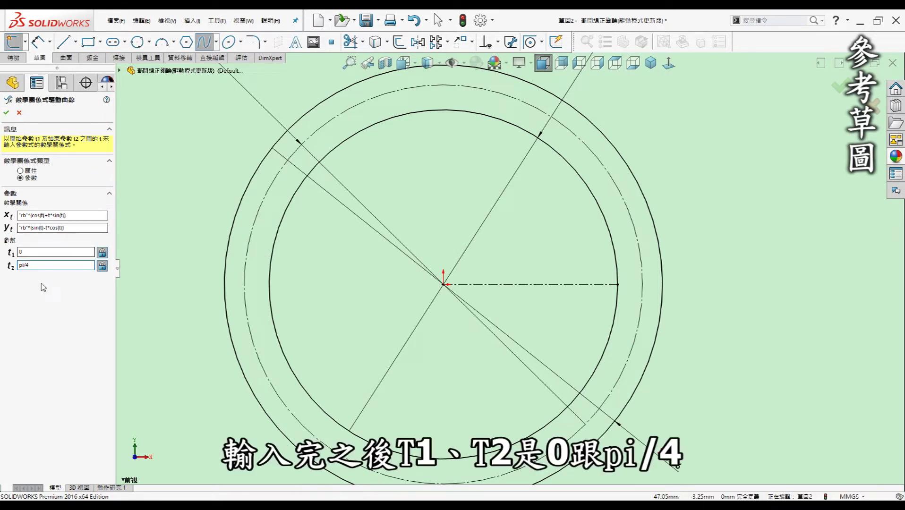
pyautogui.click(6, 113)
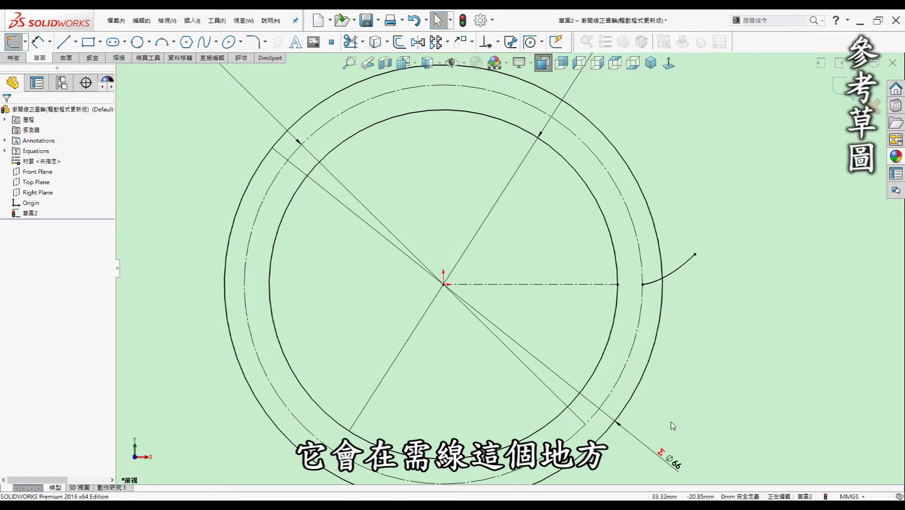
# Draw a short line joining the involute's inner end to the horizontal centerline's end
pyautogui.press('l')
pyautogui.click(643, 285)
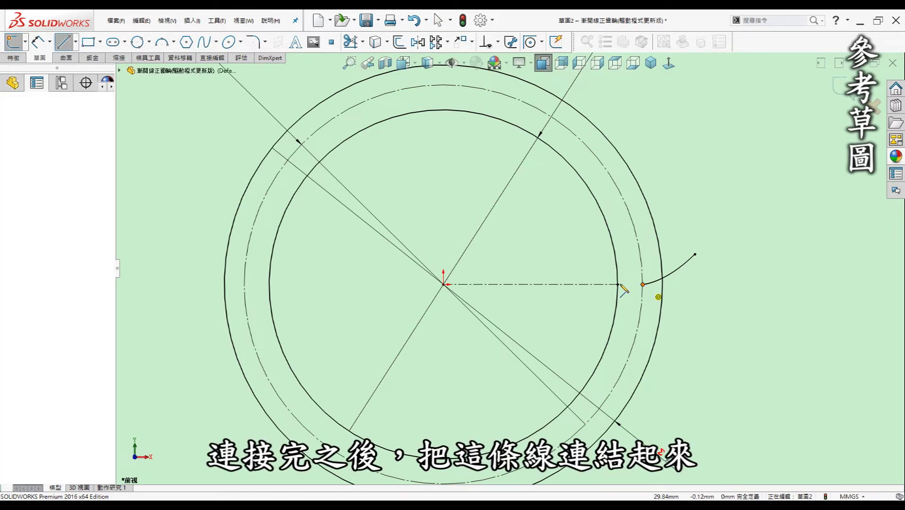
pyautogui.click(618, 285)
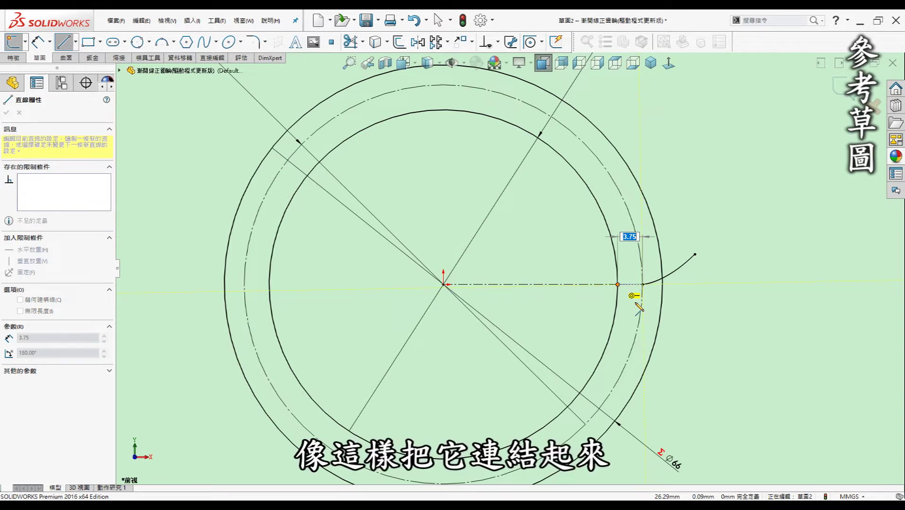
pyautogui.press('Escape')
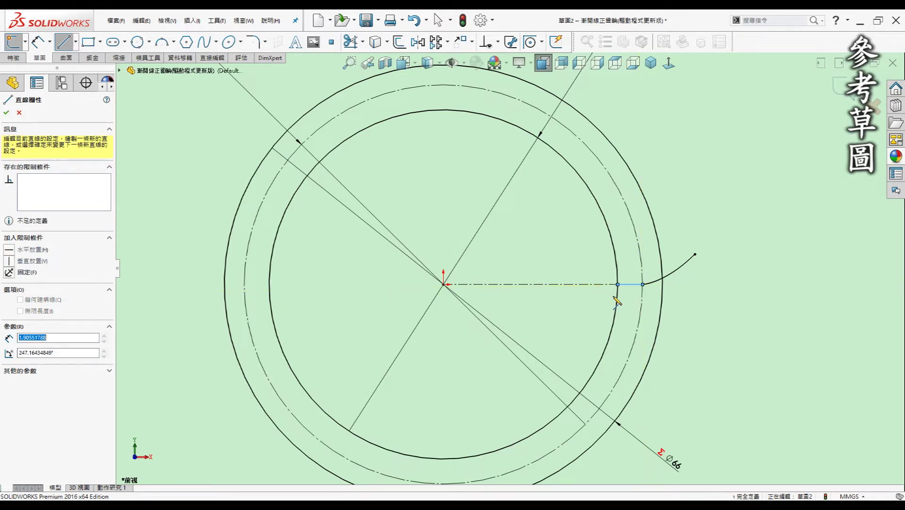
pyautogui.press('Escape')
pyautogui.press('Escape')
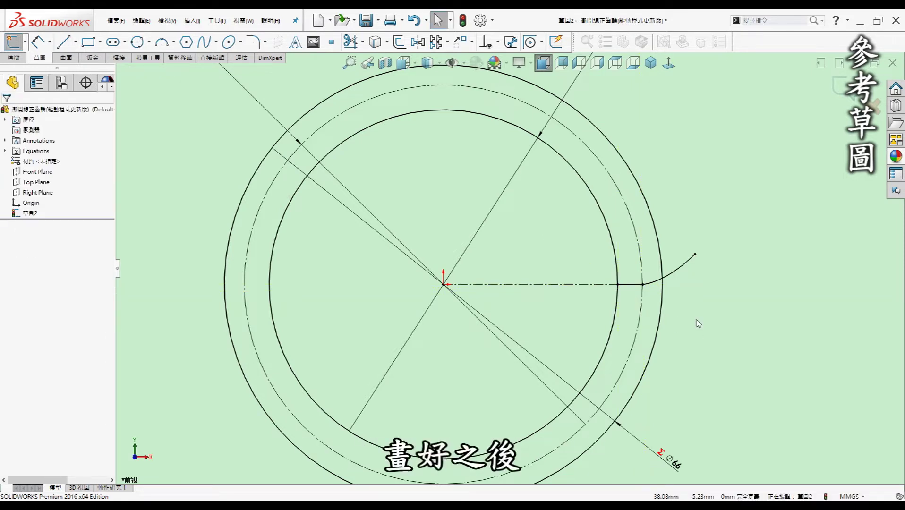
# Draw a construction line from the origin out to the outer circle
pyautogui.press('l')
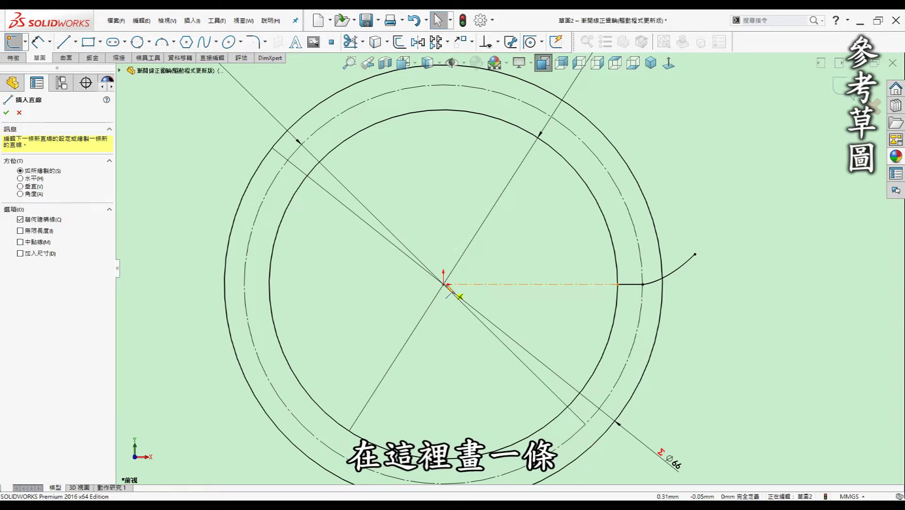
pyautogui.click(443, 284)
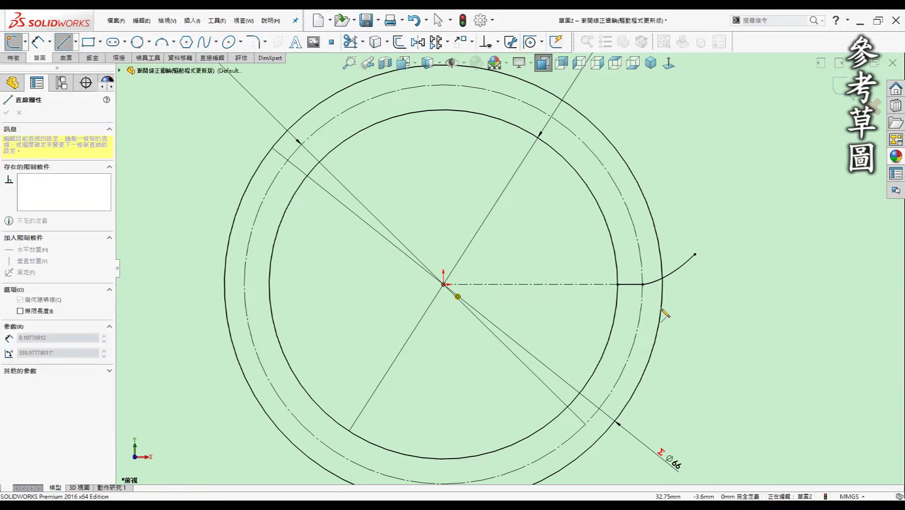
pyautogui.click(660, 309)
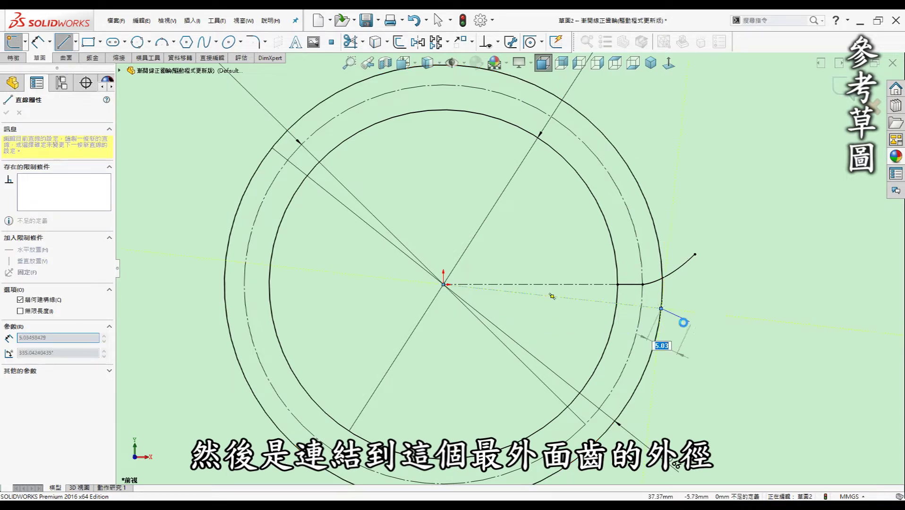
pyautogui.press('Escape')
pyautogui.press('Escape')
pyautogui.moveTo(568, 347); pyautogui.dragTo(567, 314, button='right')
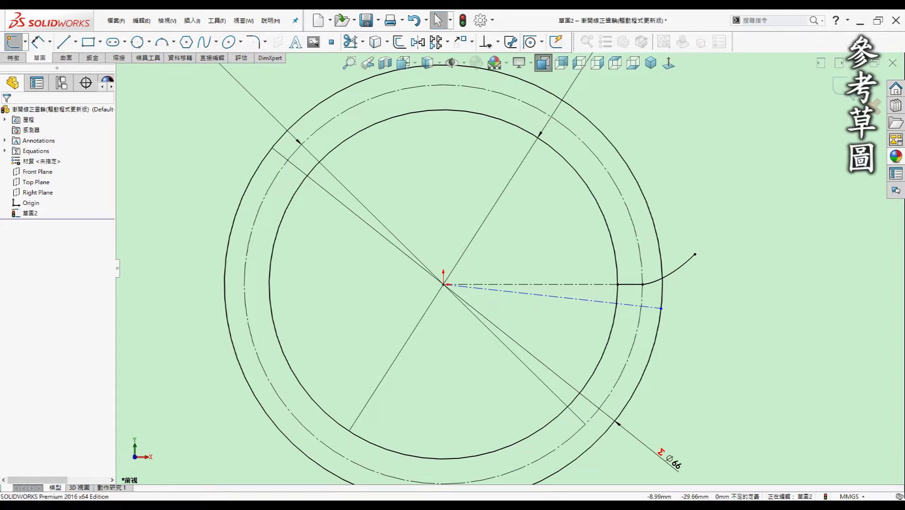
pyautogui.press('Escape')
pyautogui.hotkey('alt', 'Tab')
pyautogui.click(315, 249)
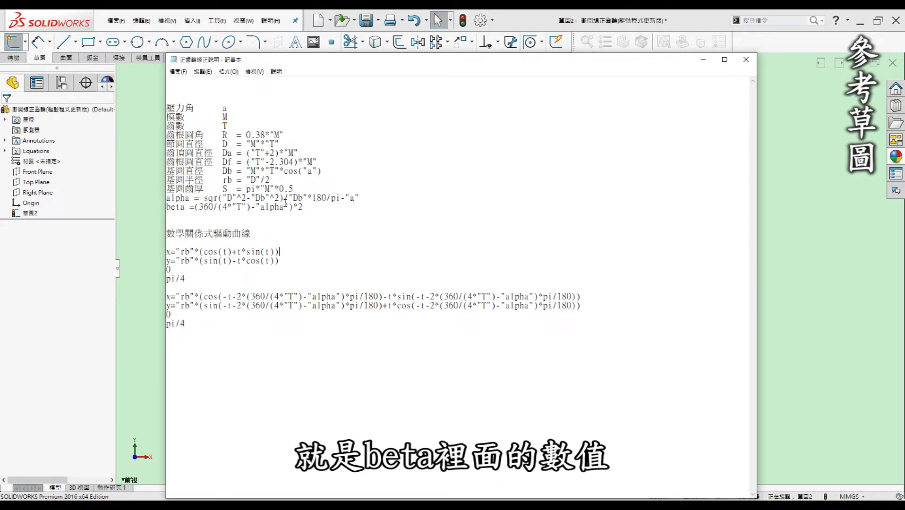
# Dimension the angle between the centerlines as 360/(4*T)-alpha, giving 3.65°
pyautogui.moveTo(233, 207); pyautogui.dragTo(204, 206)
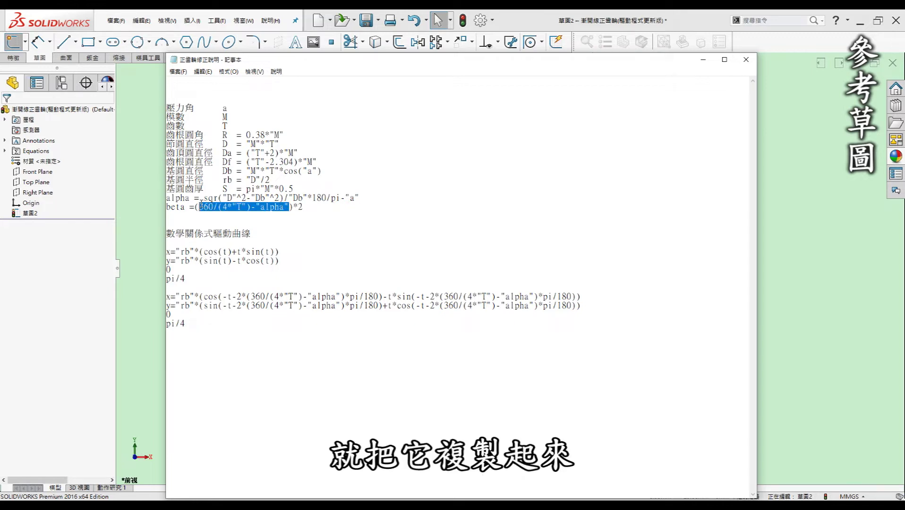
pyautogui.click(698, 60)
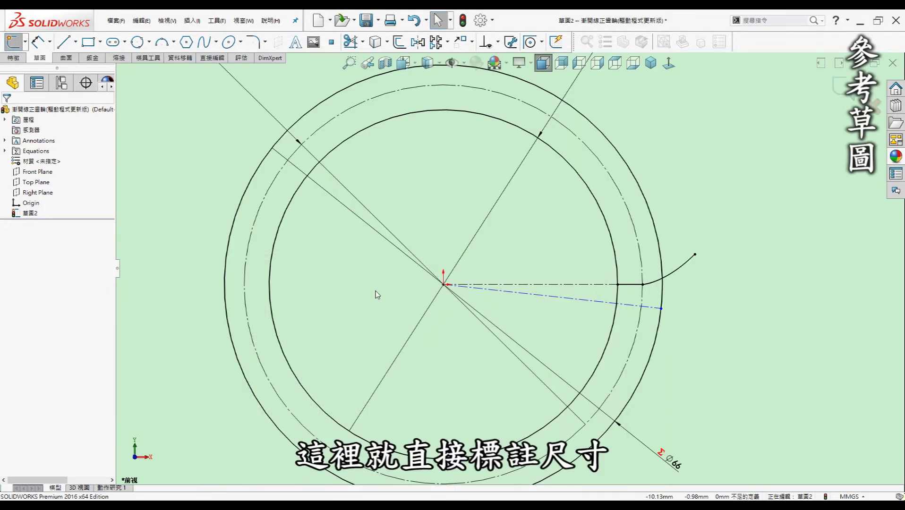
pyautogui.click(586, 291)
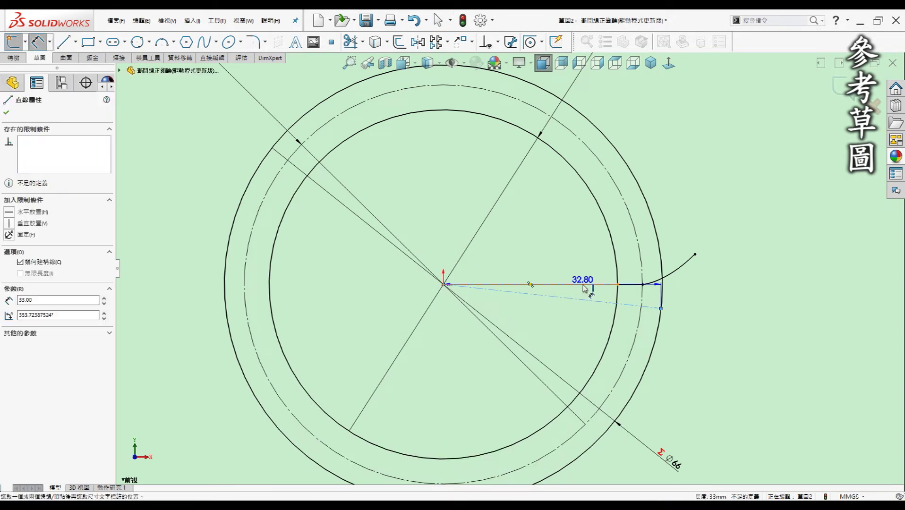
pyautogui.click(586, 293)
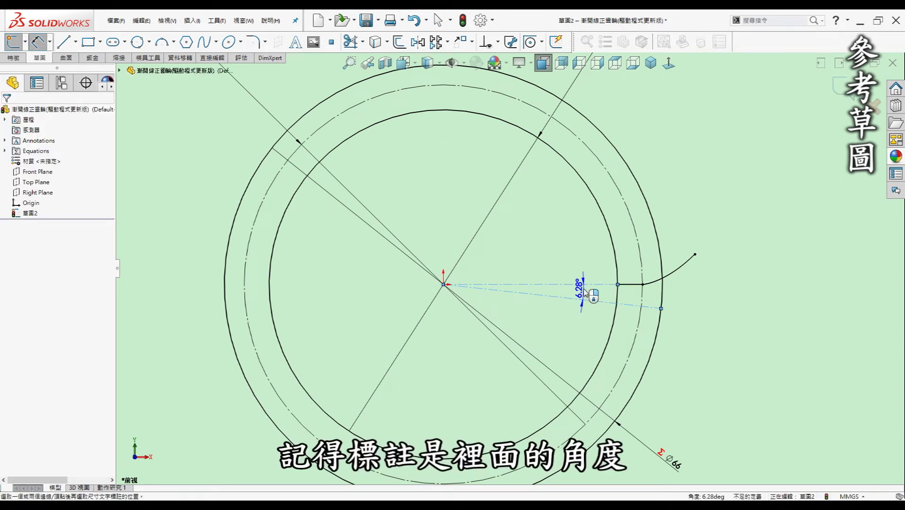
pyautogui.click(585, 292)
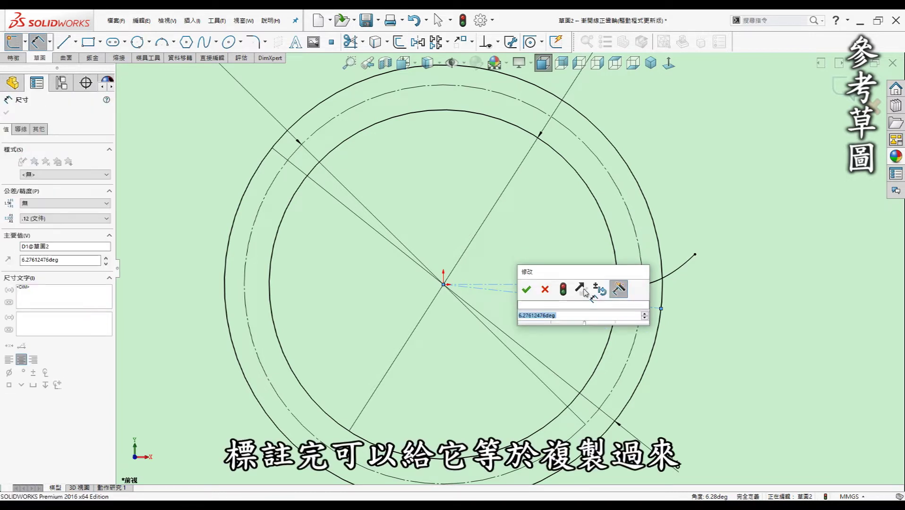
pyautogui.hotkey('ctrl', 'v')
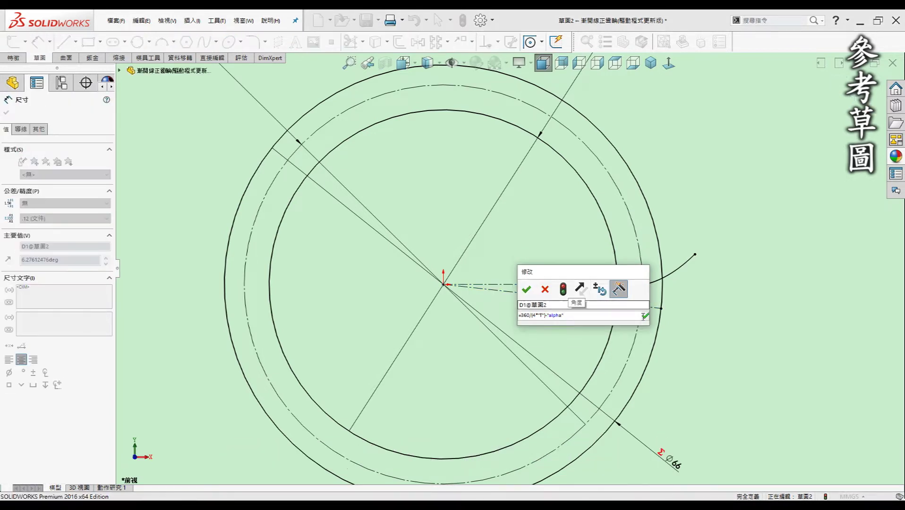
pyautogui.click(526, 289)
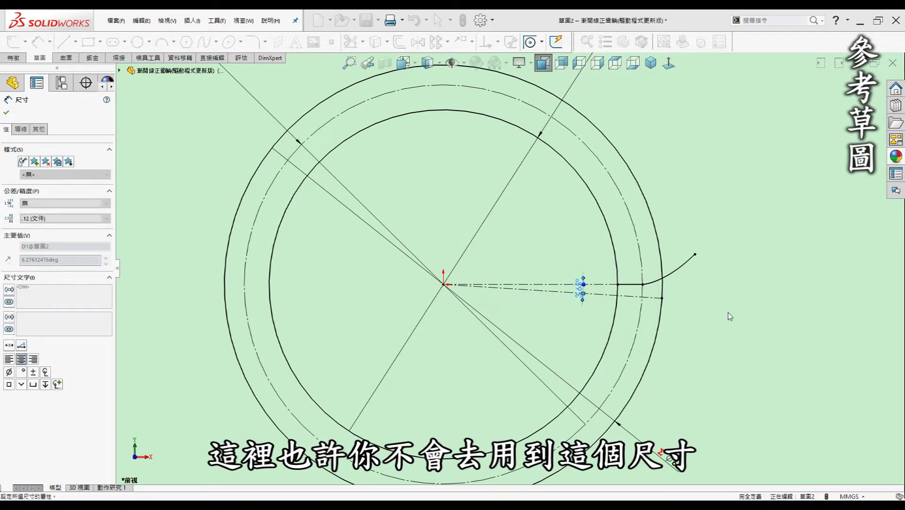
pyautogui.click(680, 350)
pyautogui.click(584, 294)
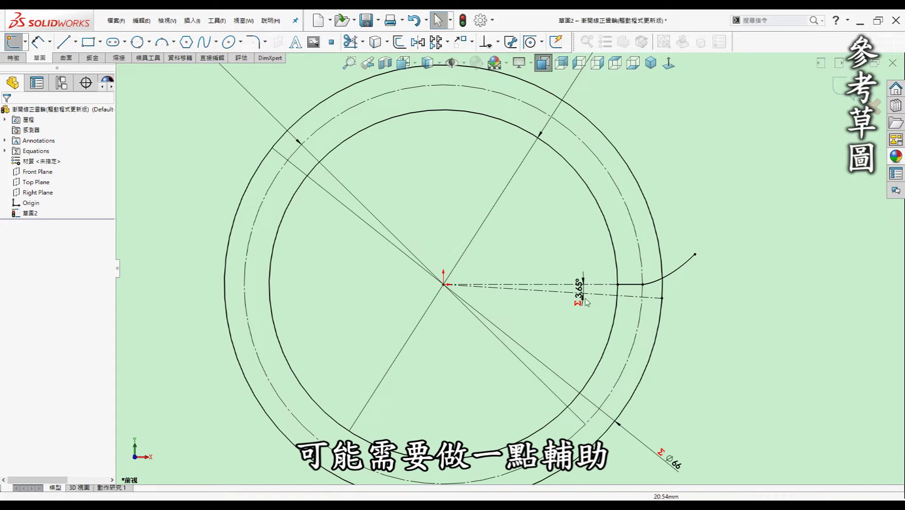
pyautogui.moveTo(579, 291); pyautogui.dragTo(580, 248)
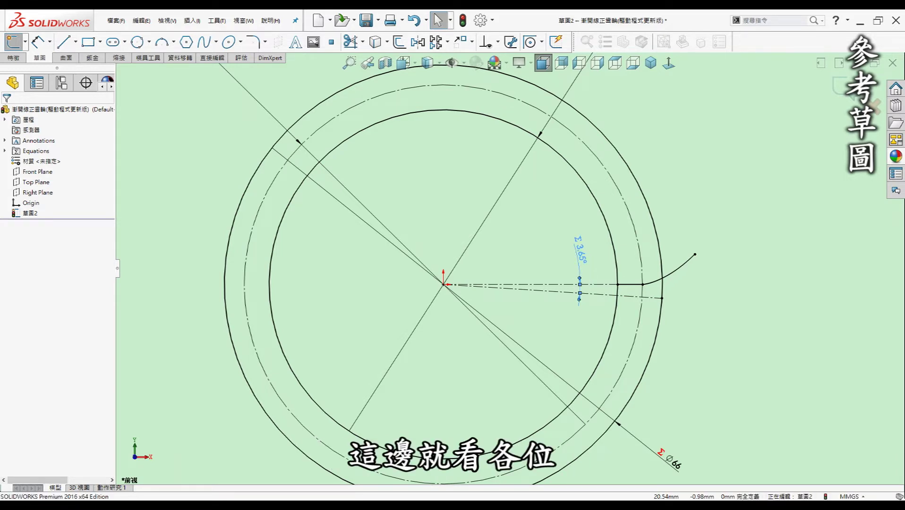
pyautogui.moveTo(712, 340); pyautogui.dragTo(712, 317, button='right')
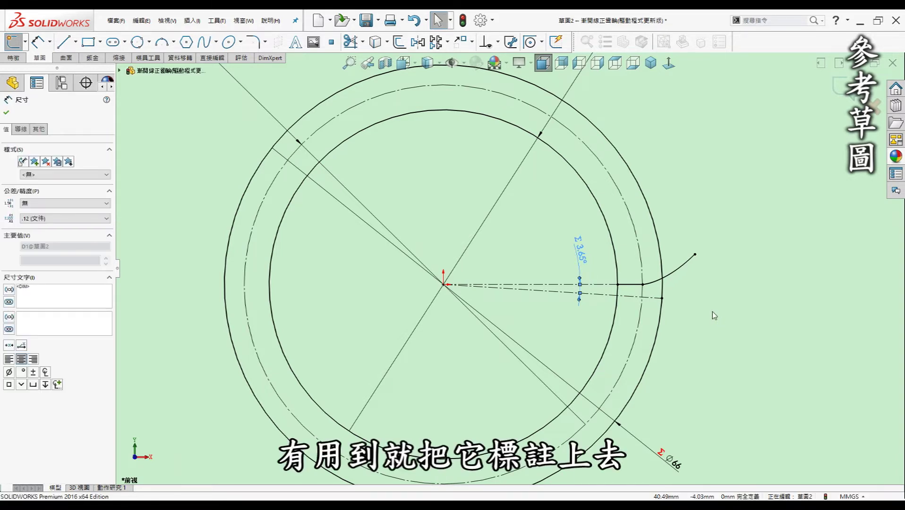
pyautogui.press('Escape')
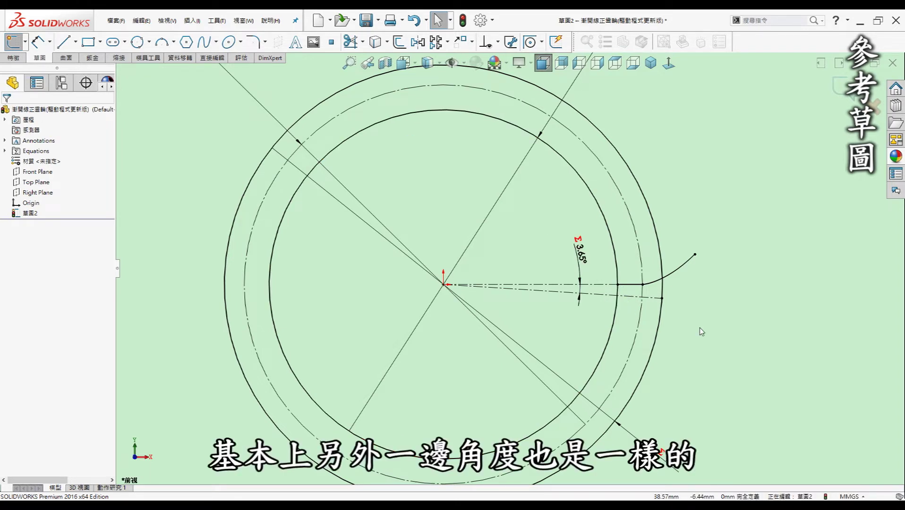
# Start a second parametric equation-driven curve and paste the rotated x formula into xt
pyautogui.click(223, 22)
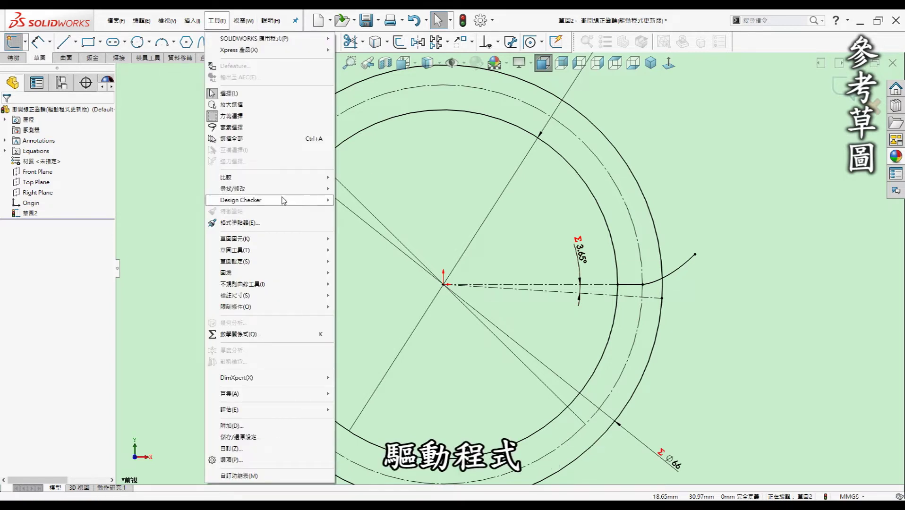
pyautogui.moveTo(269, 239)
pyautogui.click(352, 417)
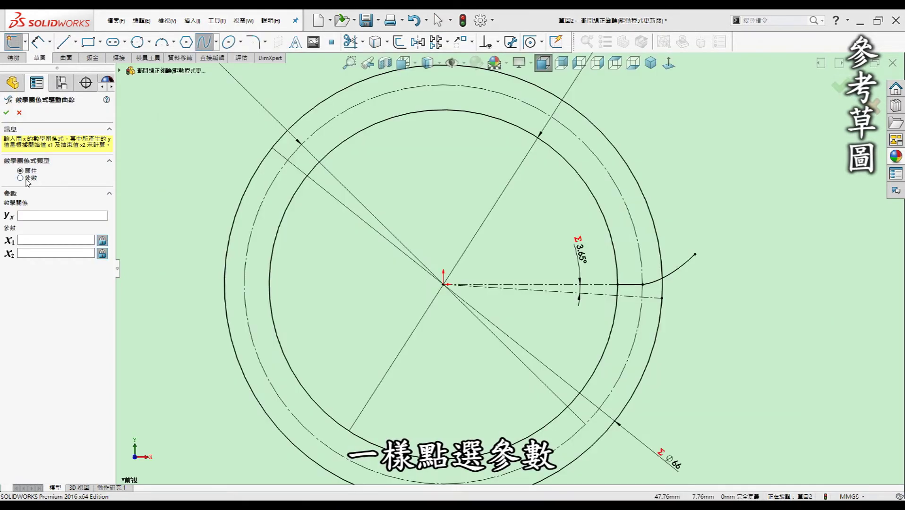
pyautogui.click(26, 179)
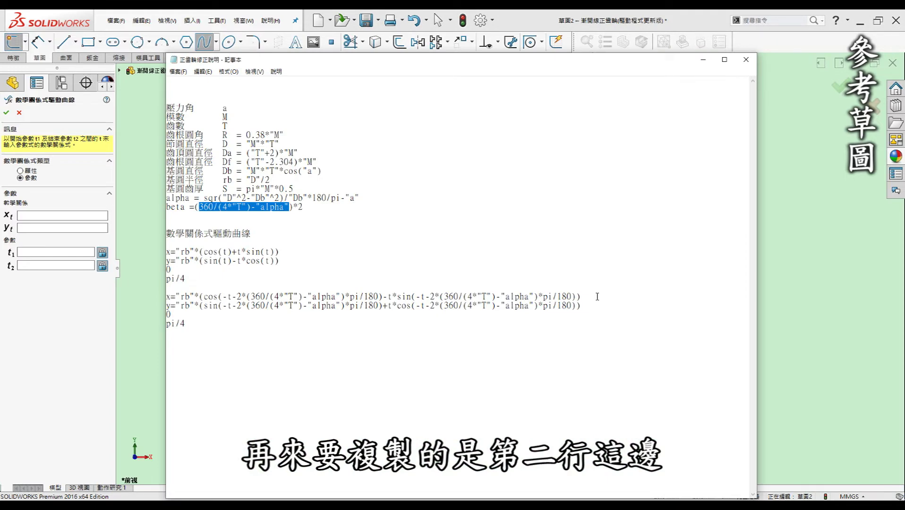
pyautogui.moveTo(598, 296); pyautogui.dragTo(177, 298)
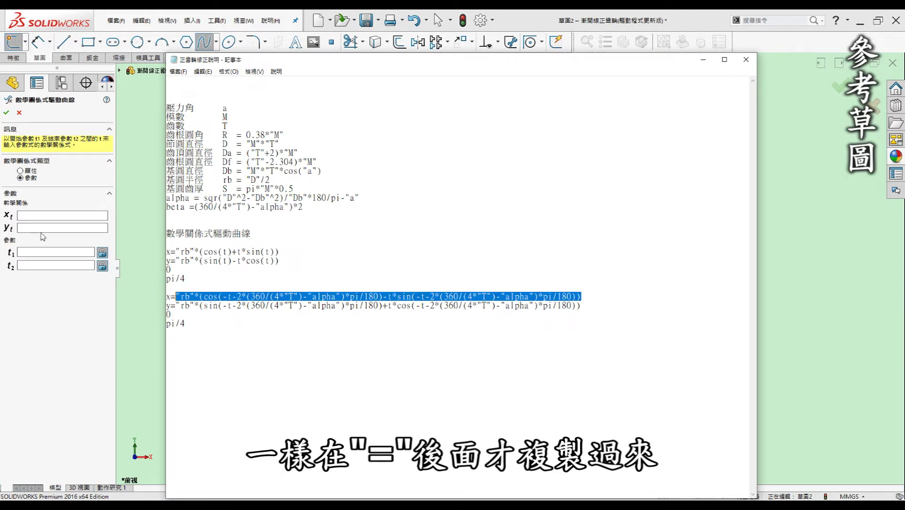
pyautogui.click(62, 216)
pyautogui.hotkey('ctrl', 'v')
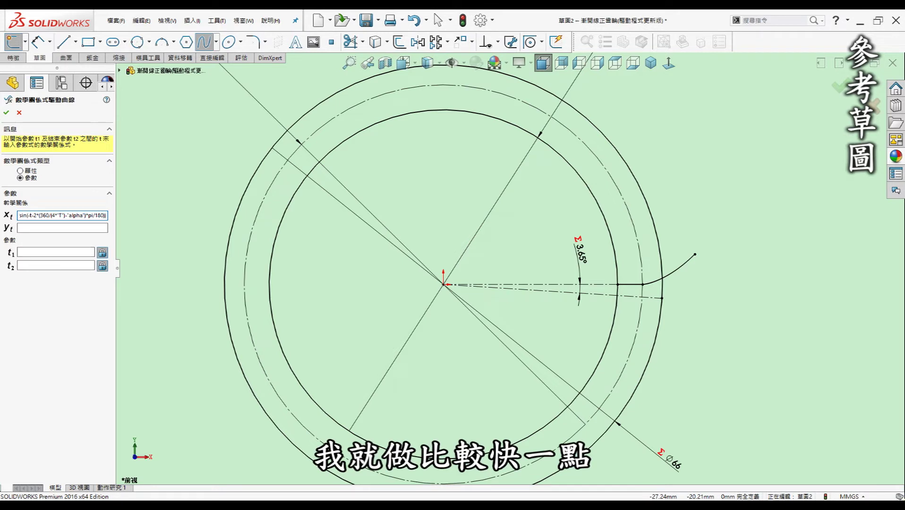
# Copy the rotated y formula from the notes into the yt field
pyautogui.hotkey('alt', 'Tab')
pyautogui.moveTo(584, 305); pyautogui.dragTo(181, 307)
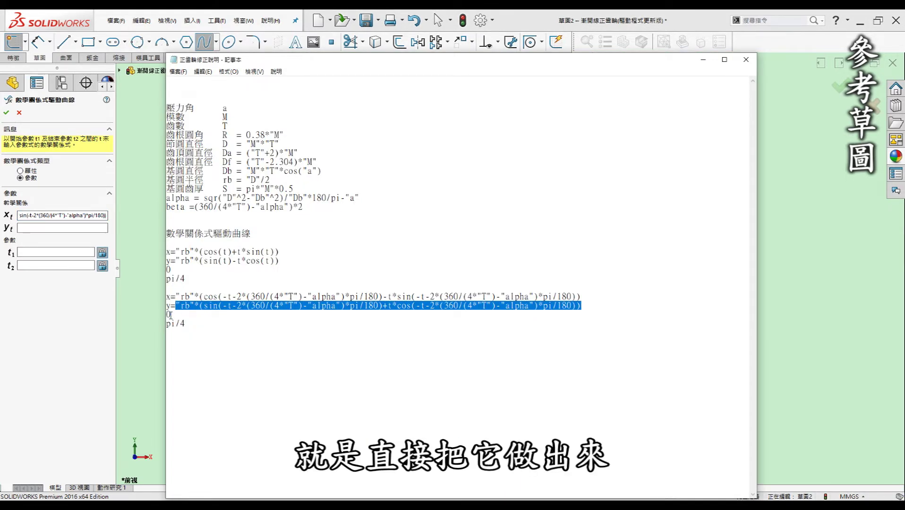
pyautogui.click(25, 227)
pyautogui.hotkey('ctrl', 'v')
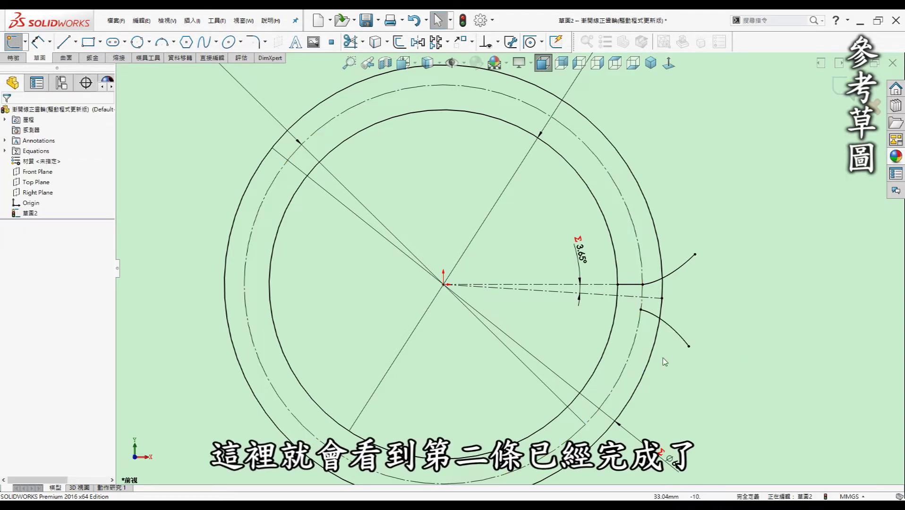
# Draw a line from the sketch origin to the base of the second involute curve
pyautogui.press('l')
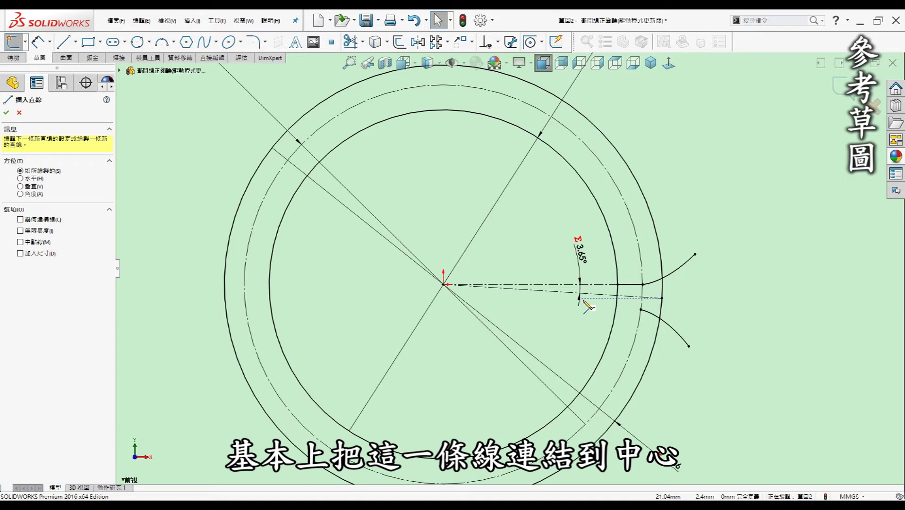
pyautogui.click(443, 284)
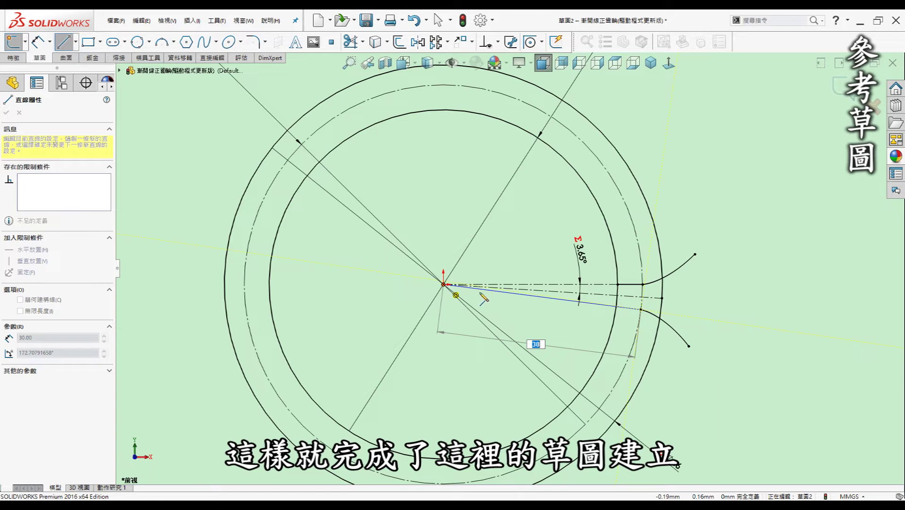
pyautogui.press('Escape')
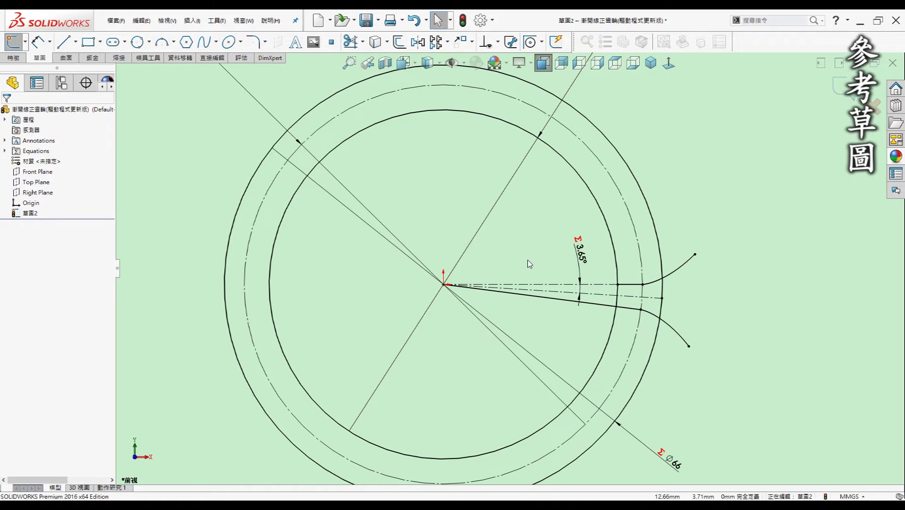
pyautogui.scroll(2, 529, 262)
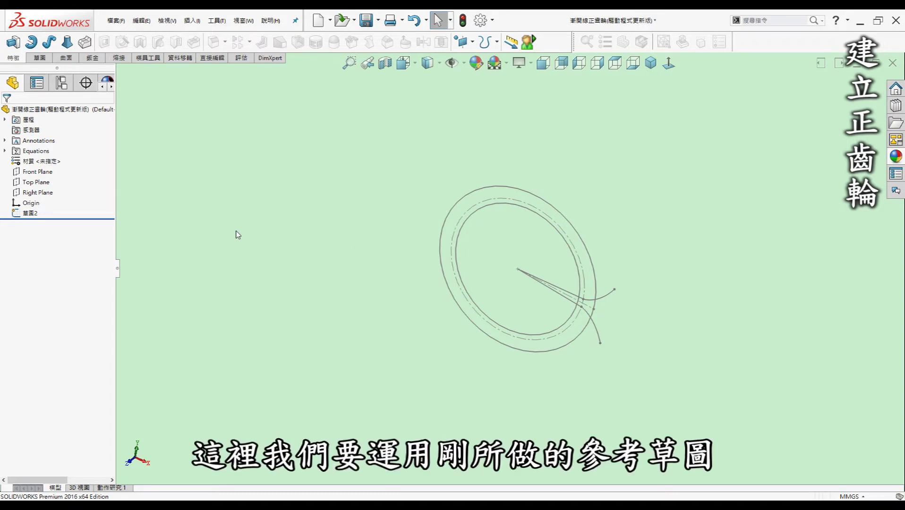
# Pick the reference sketch's four regions as Selected Contours for an Extruded Boss/Base
pyautogui.hotkey('ctrl', '8')
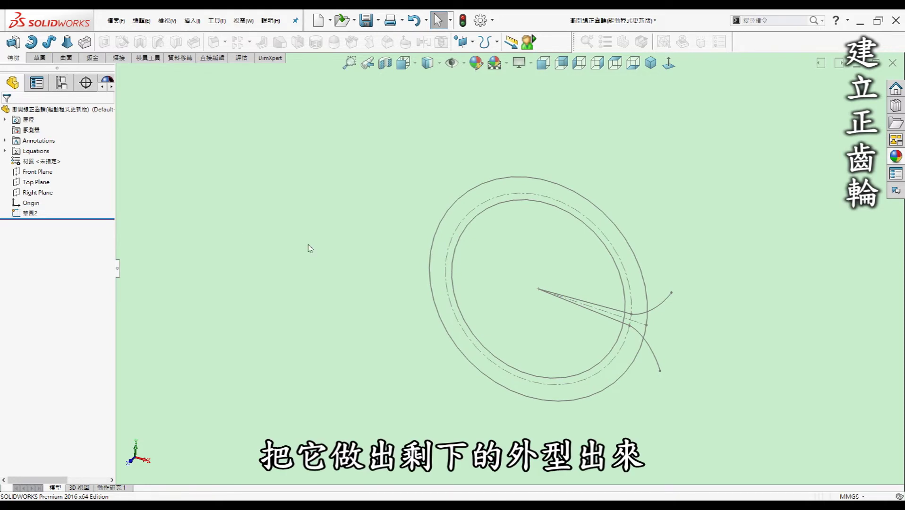
pyautogui.click(30, 213)
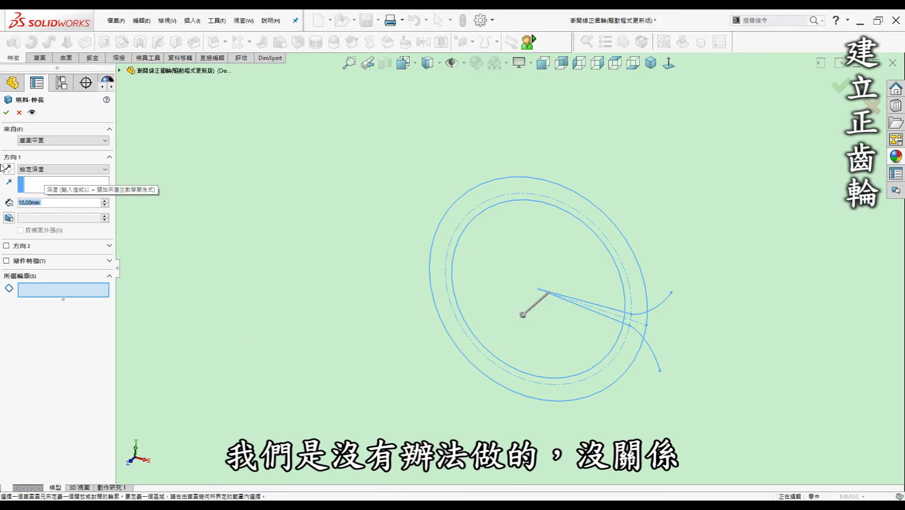
pyautogui.click(52, 296)
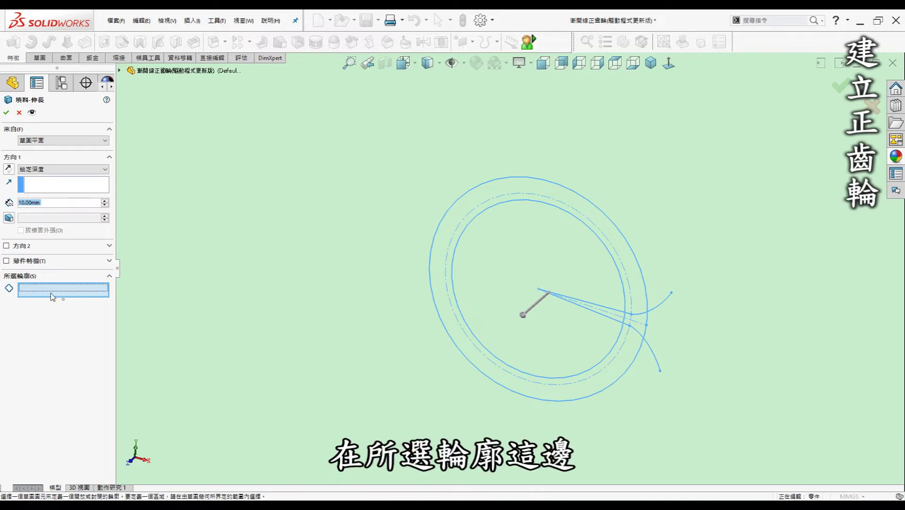
pyautogui.click(606, 226)
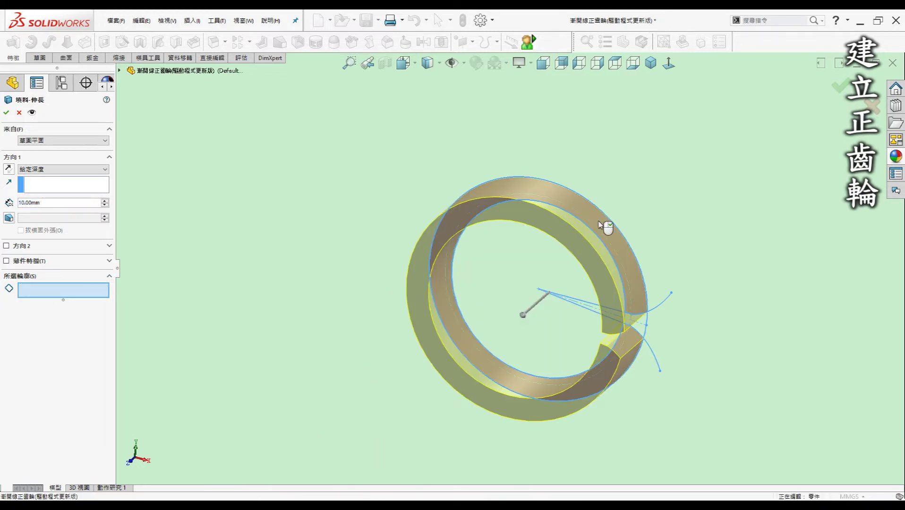
pyautogui.click(535, 258)
pyautogui.scroll(-4, 632, 305)
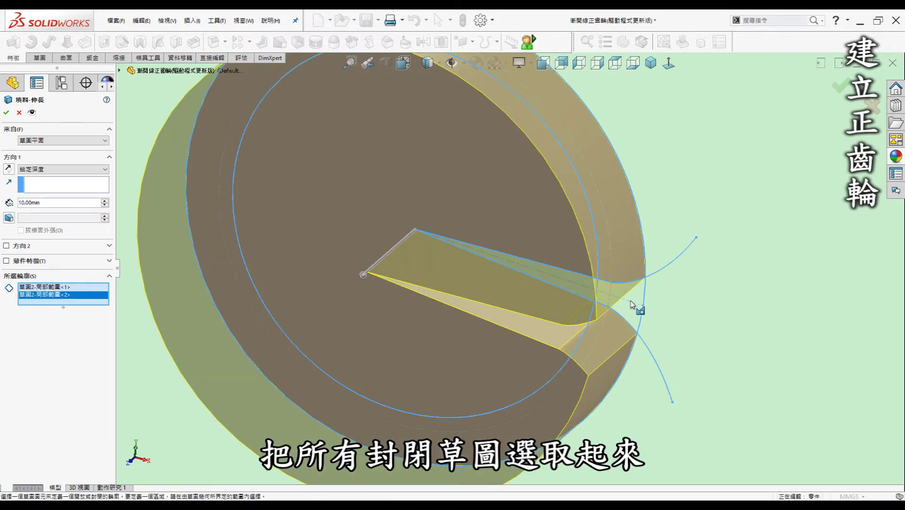
pyautogui.click(635, 298)
pyautogui.moveTo(635, 298)
pyautogui.mouseDown(button='middle')
pyautogui.moveTo(563, 295)
pyautogui.moveTo(560, 268)
pyautogui.mouseUp(button='middle')
pyautogui.click(568, 267)
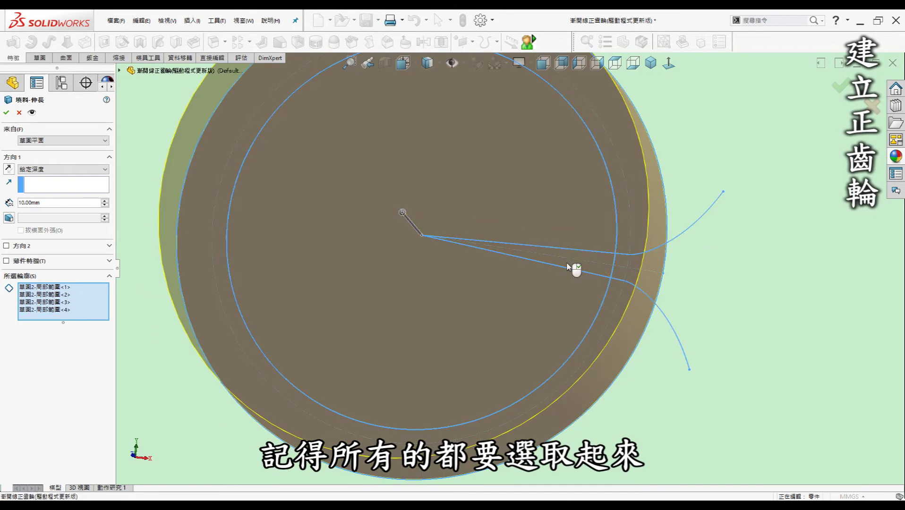
# Extrude the selected regions Mid Plane at 10 mm into a solid disc
pyautogui.scroll(4, 567, 265)
pyautogui.moveTo(566, 256); pyautogui.dragTo(541, 292, button='middle')
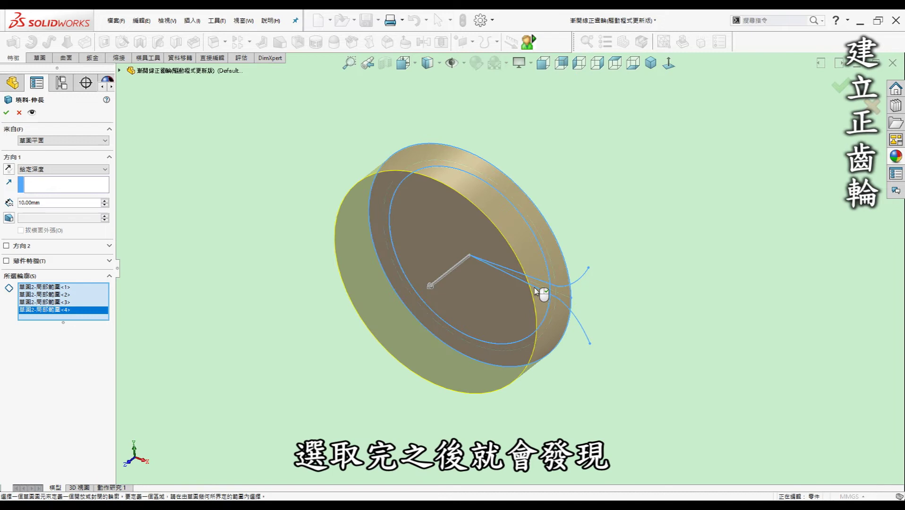
pyautogui.click(64, 173)
pyautogui.click(49, 208)
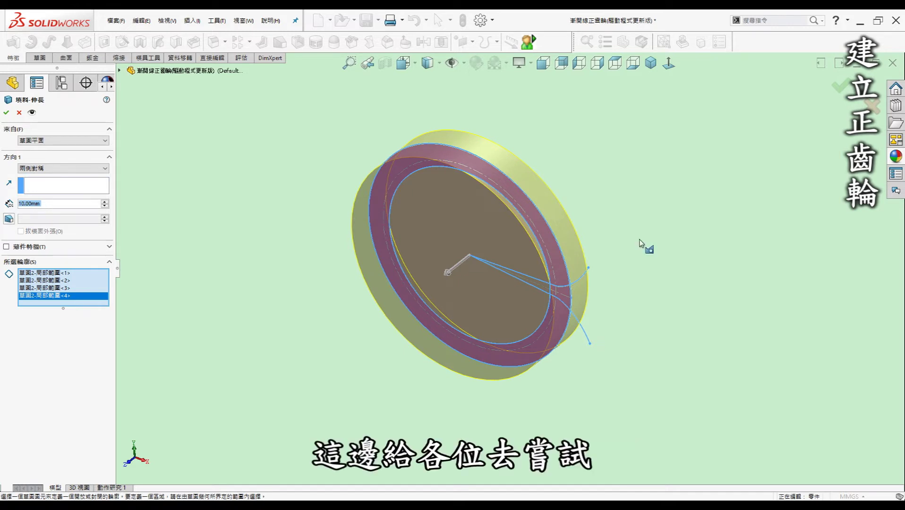
pyautogui.click(6, 112)
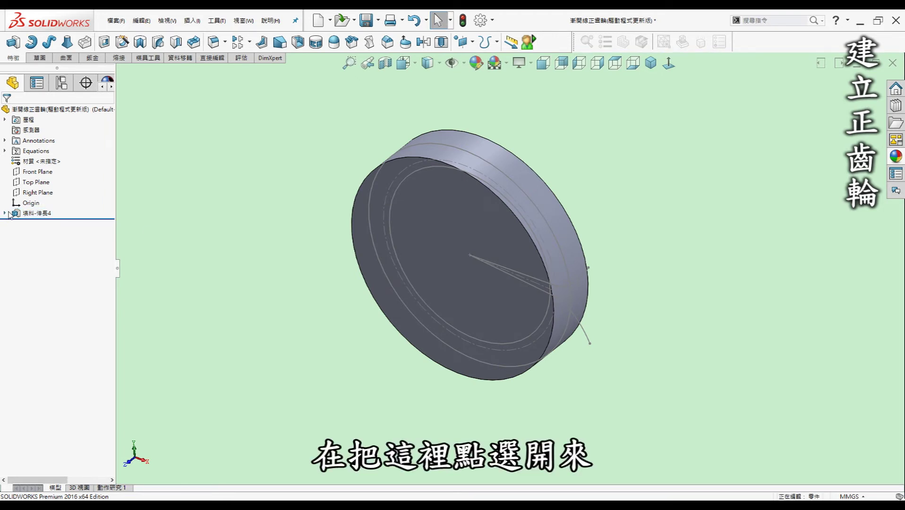
# Start an Extruded Cut from the reference sketch using its tooth-gap region
pyautogui.click(6, 213)
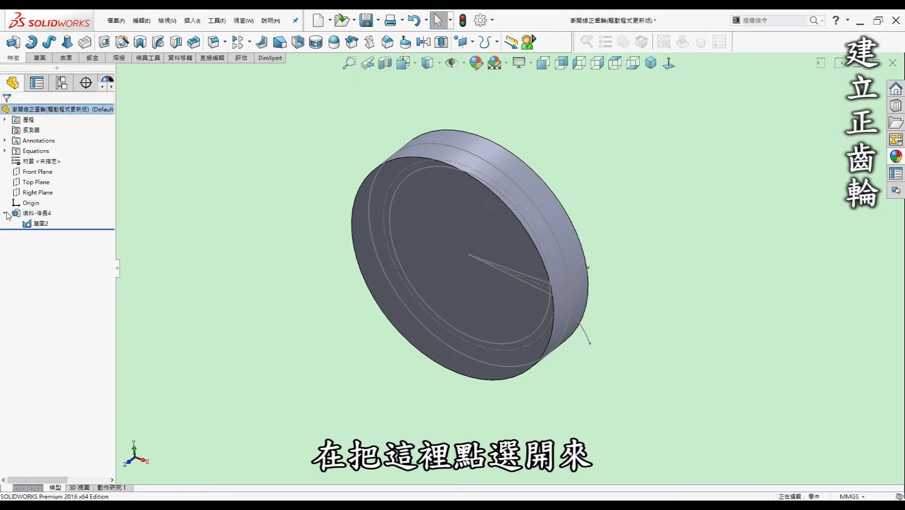
pyautogui.click(33, 223)
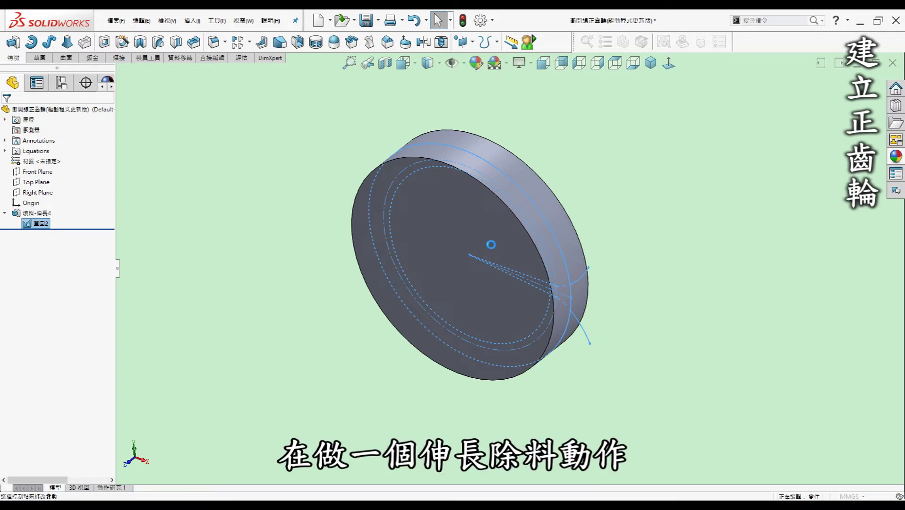
pyautogui.click(104, 41)
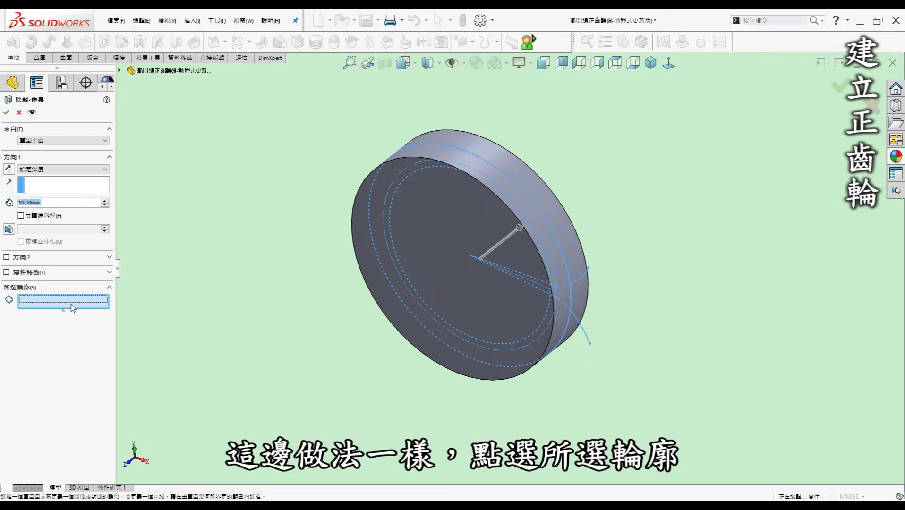
pyautogui.scroll(-5, 582, 302)
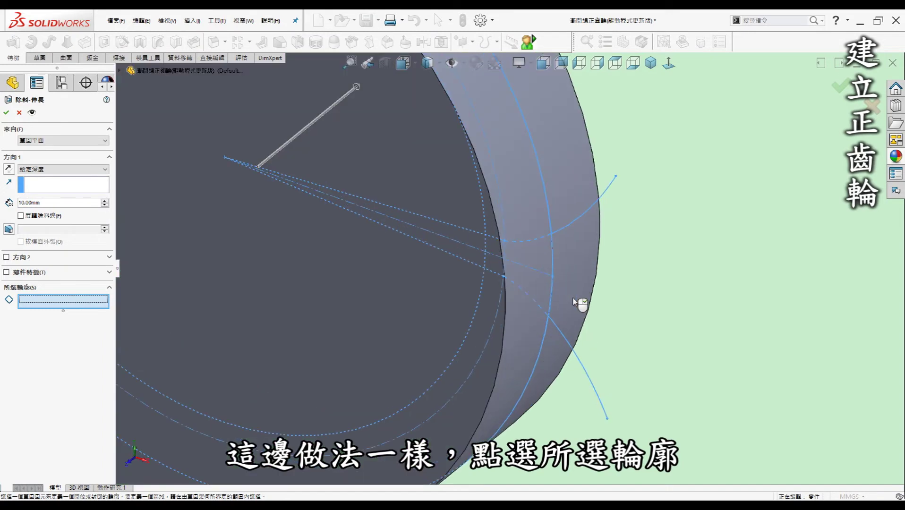
pyautogui.click(530, 281)
pyautogui.scroll(5, 530, 284)
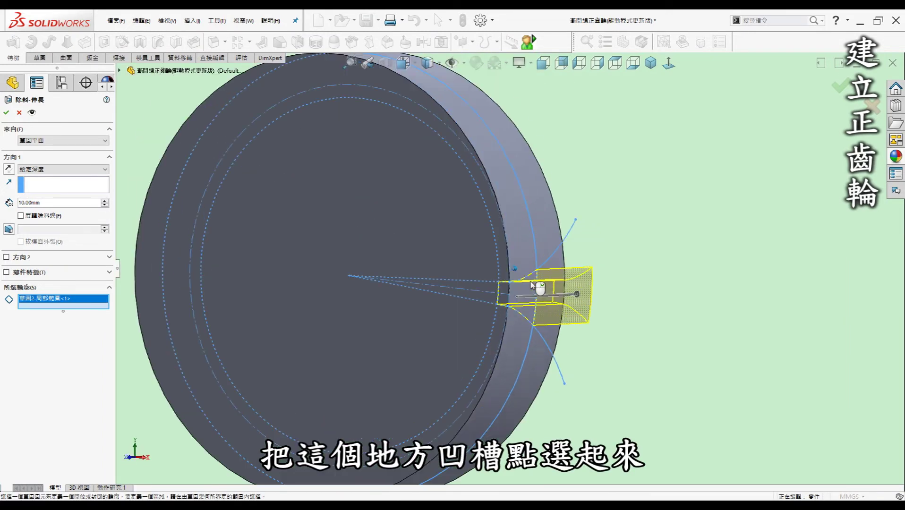
# Cut the tooth gap Through All in both directions and hide the reference sketch
pyautogui.hotkey('ctrl', '4')
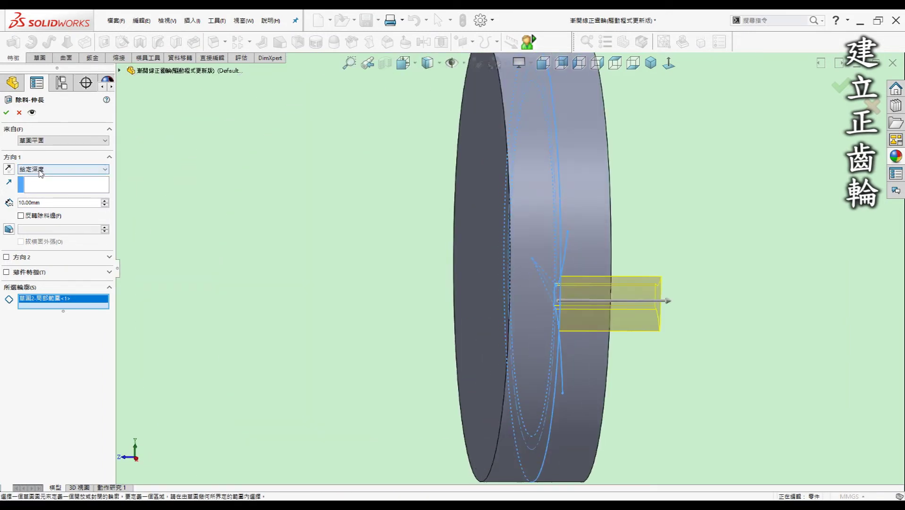
pyautogui.click(33, 171)
pyautogui.click(38, 190)
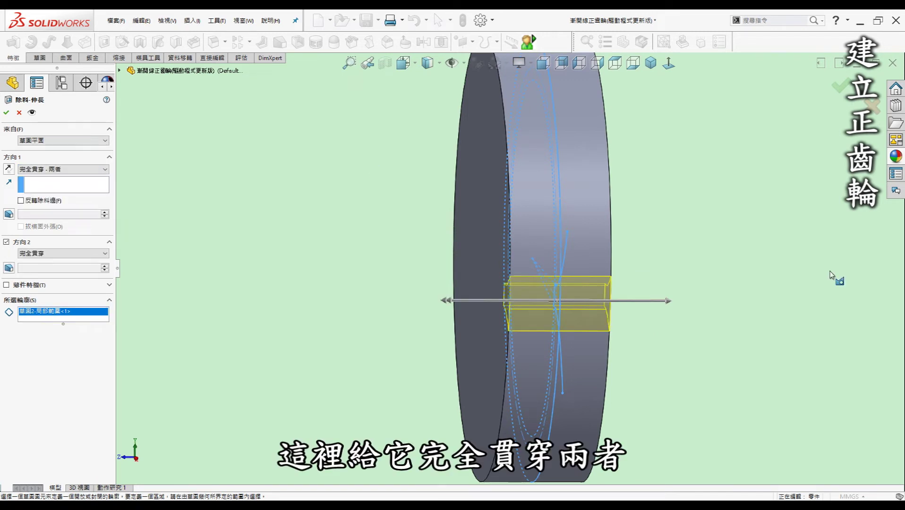
pyautogui.hotkey('ctrl', '7')
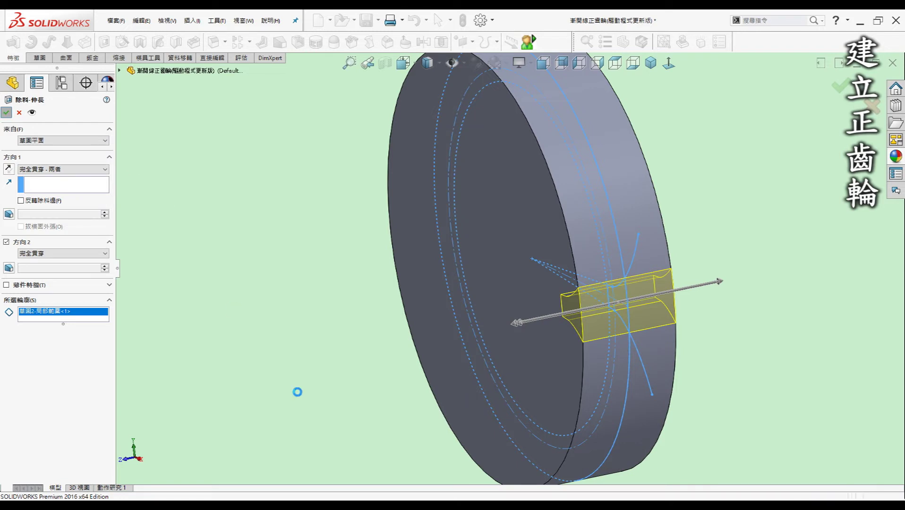
pyautogui.press('Return')
pyautogui.moveTo(666, 329); pyautogui.dragTo(543, 292, button='middle')
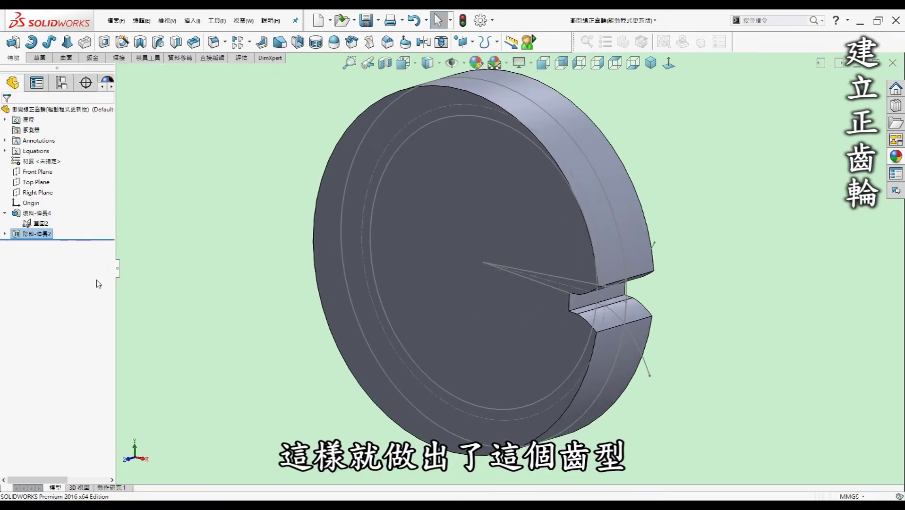
pyautogui.click(41, 223)
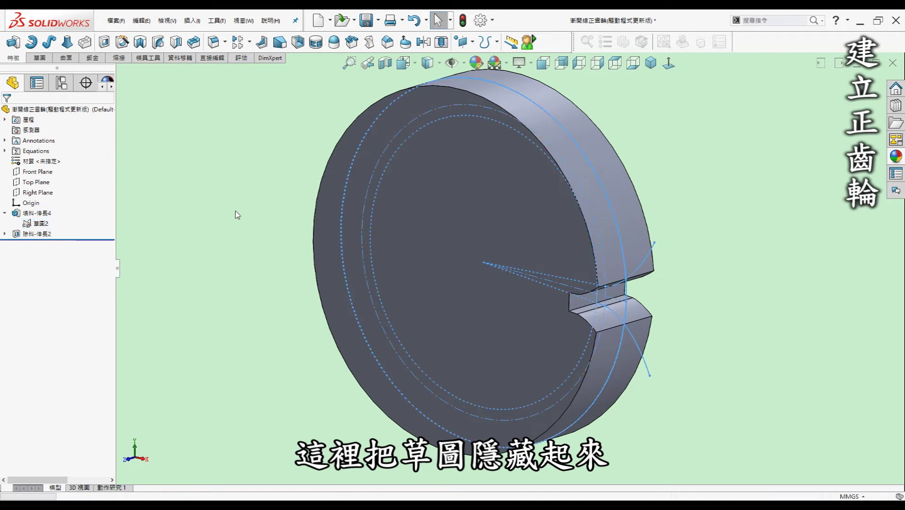
pyautogui.hotkey('ctrl', '7')
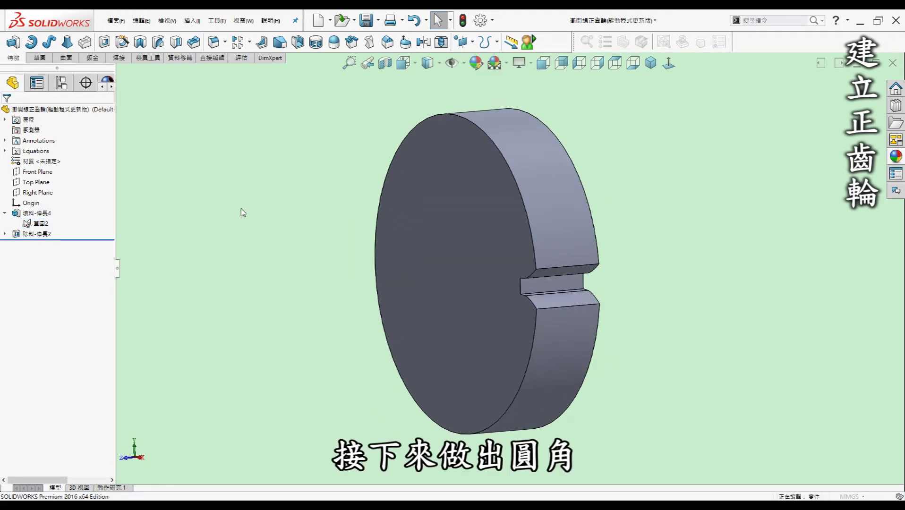
pyautogui.click(213, 42)
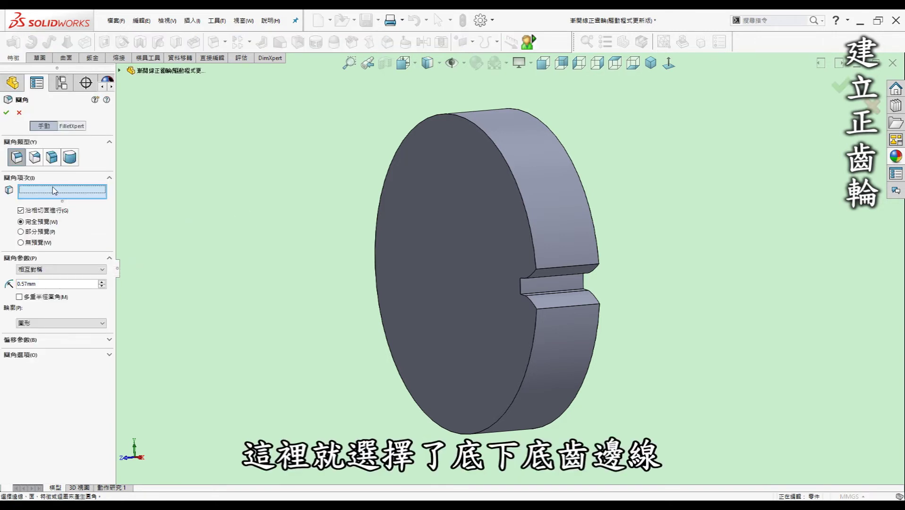
# Fillet both root edges of the tooth slot with radius =R (0.76 mm)
pyautogui.scroll(-3, 530, 284)
pyautogui.scroll(-2, 505, 283)
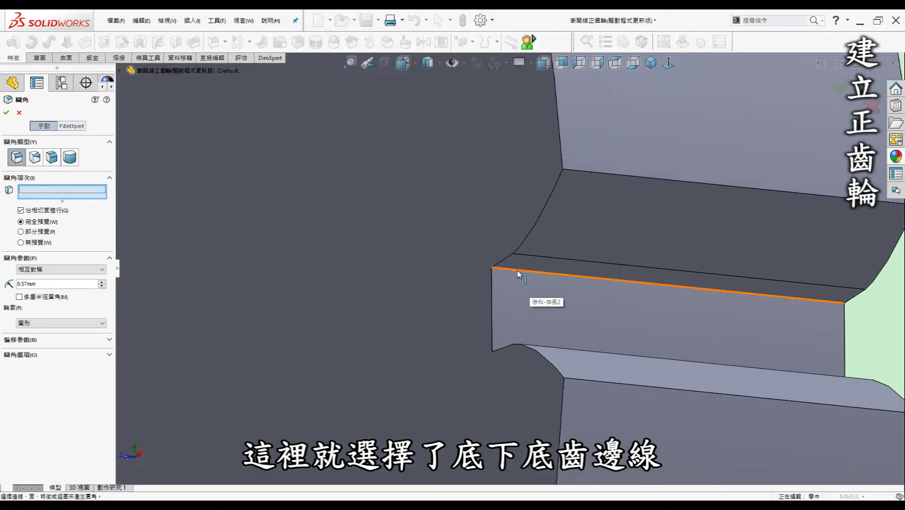
pyautogui.click(518, 274)
pyautogui.moveTo(518, 272); pyautogui.dragTo(515, 304, button='middle')
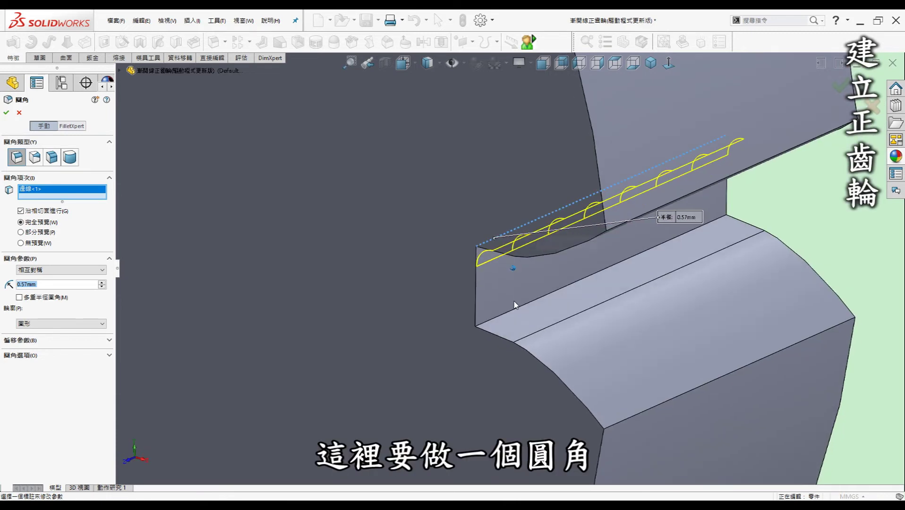
pyautogui.click(505, 318)
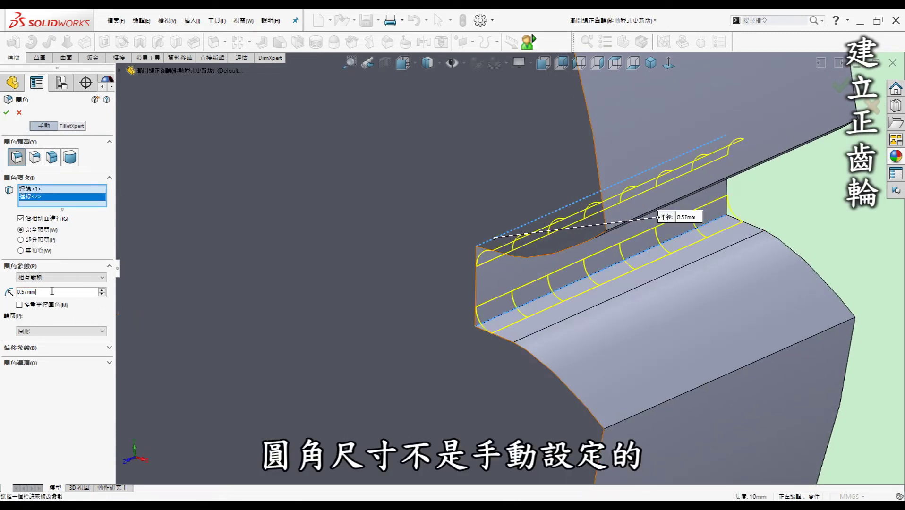
pyautogui.write('=')
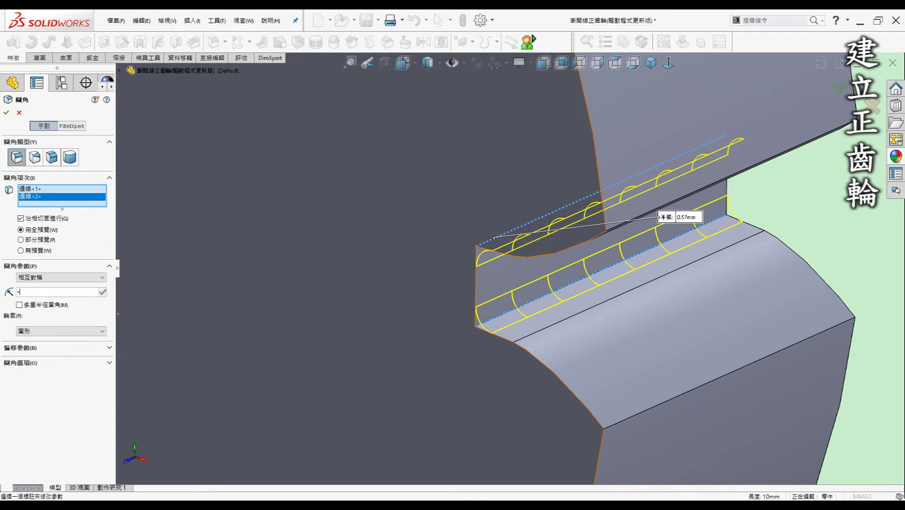
pyautogui.click(38, 303)
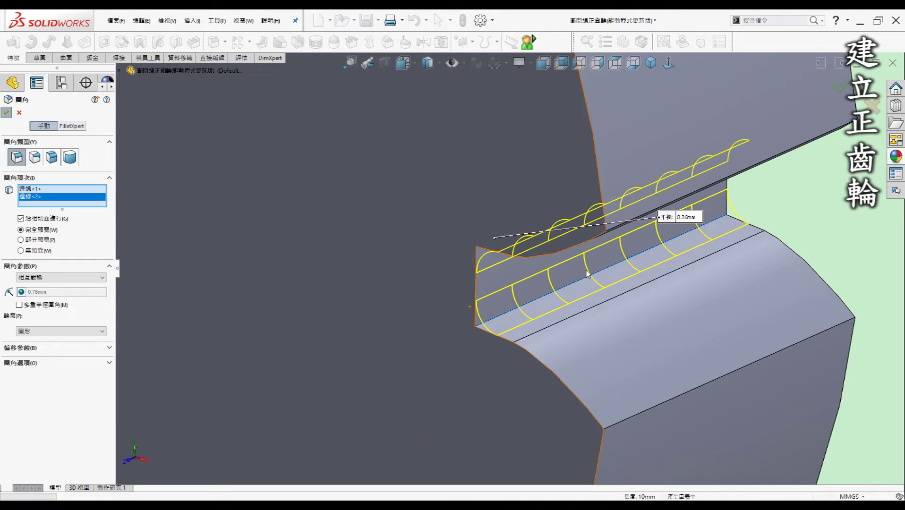
pyautogui.press('Return')
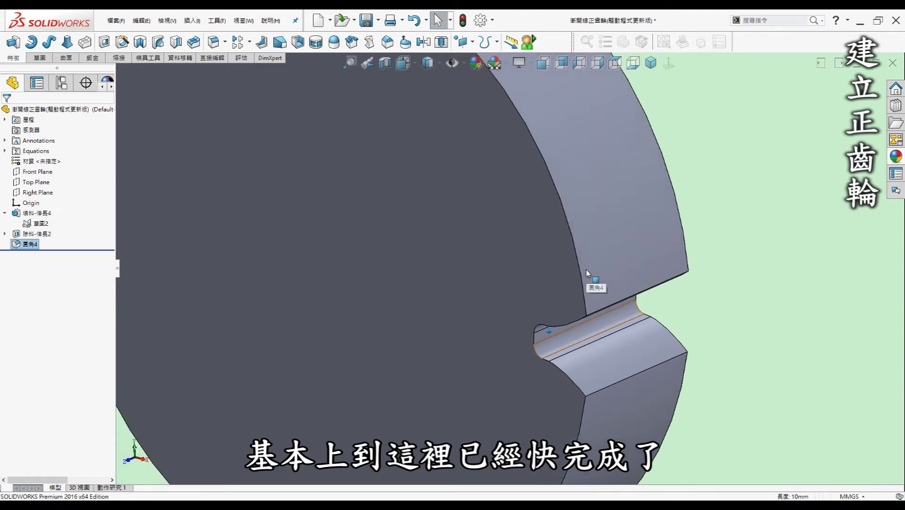
pyautogui.scroll(5, 585, 273)
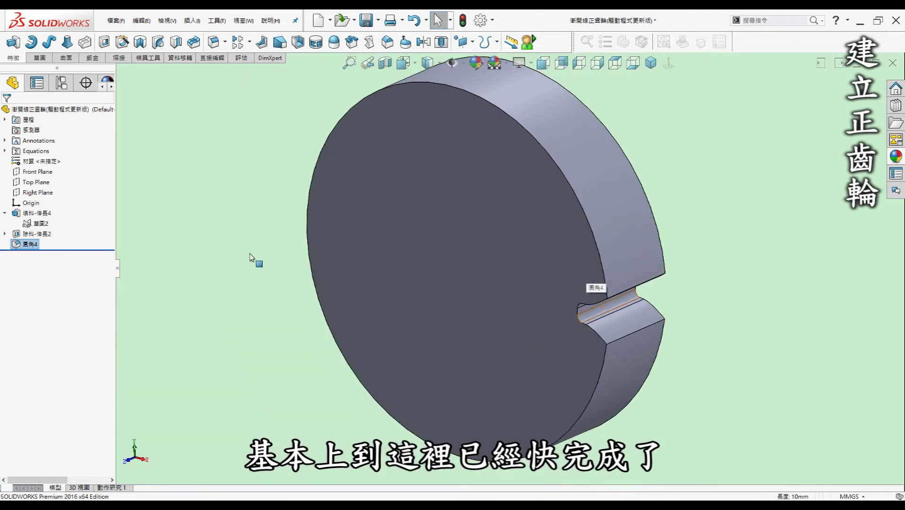
# Circular-pattern Cut-Extrude2 and Fillet4 about the outer rim with =T instances
pyautogui.click(51, 235)
pyautogui.keyDown('ctrl'); pyautogui.click(32, 245); pyautogui.keyUp('ctrl')
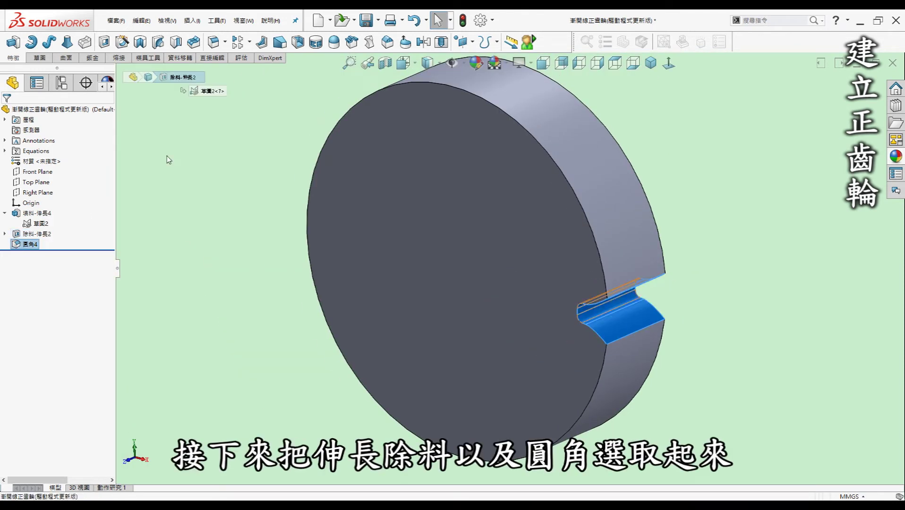
pyautogui.click(249, 43)
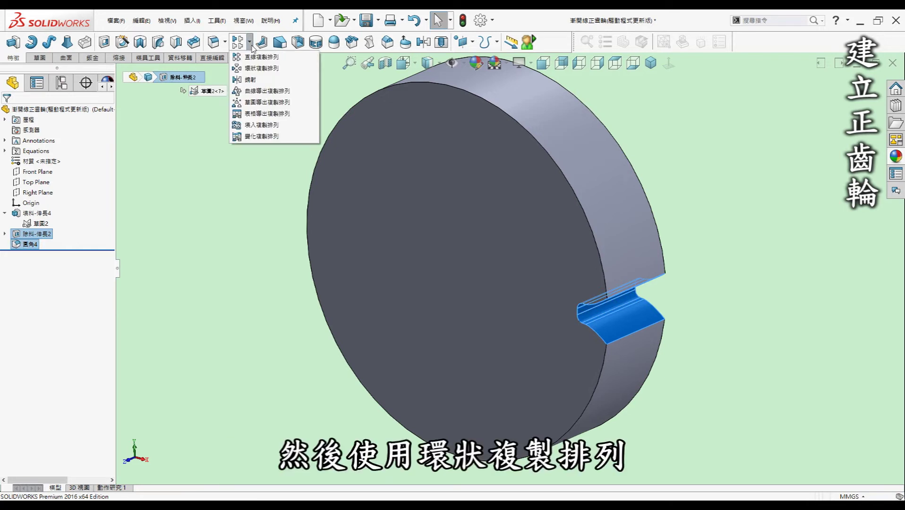
pyautogui.click(252, 70)
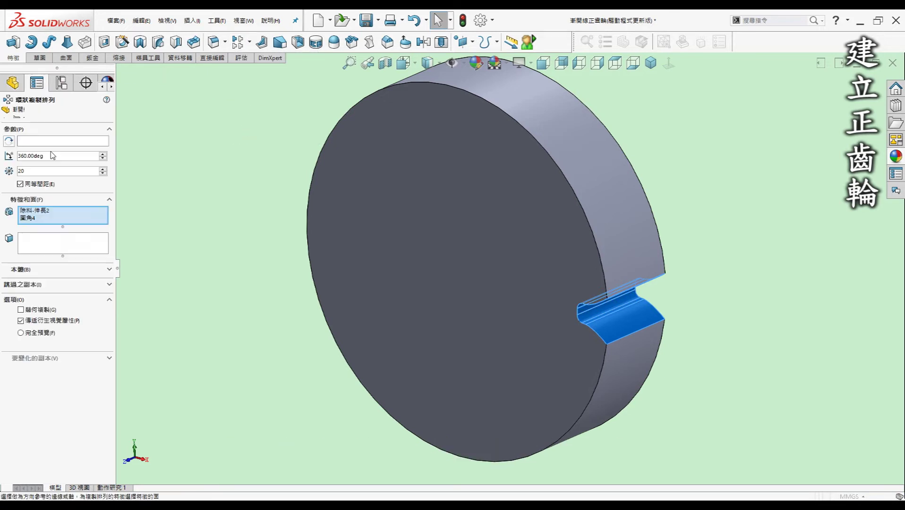
pyautogui.click(47, 143)
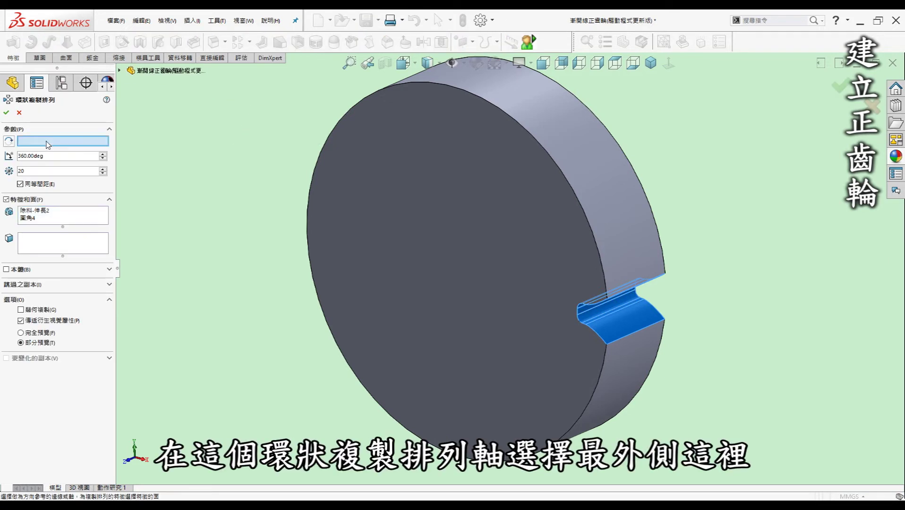
pyautogui.click(602, 153)
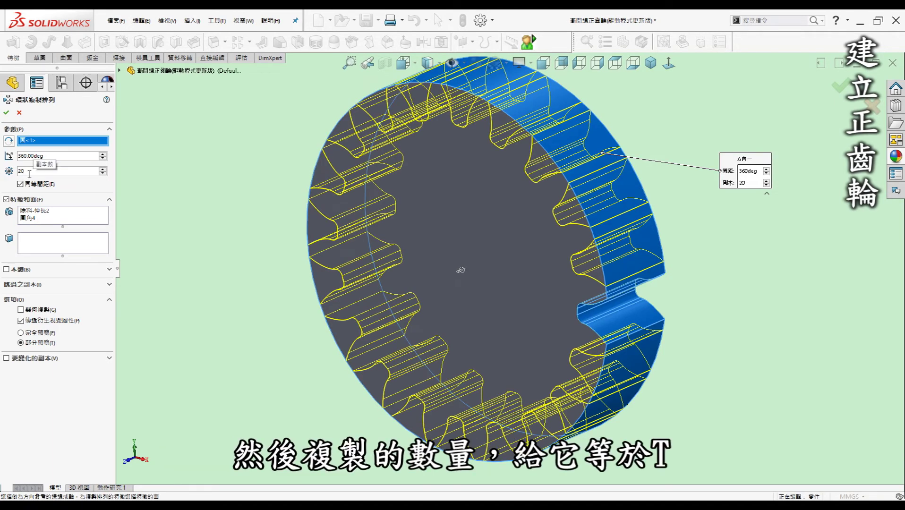
pyautogui.write('=T')
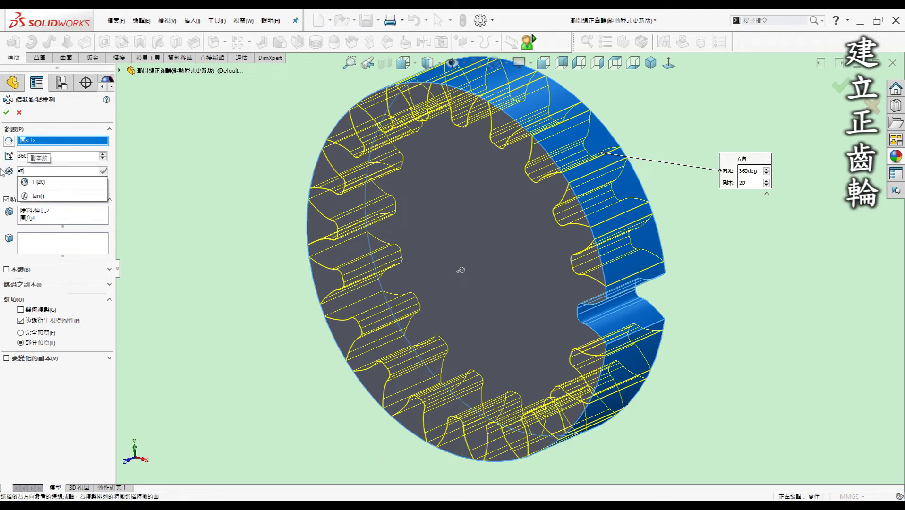
pyautogui.click(46, 185)
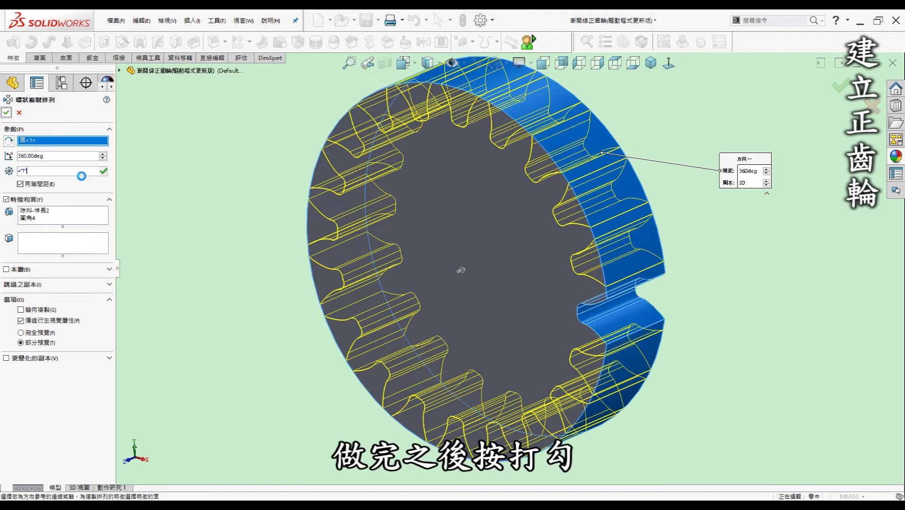
pyautogui.press('f')
pyautogui.moveTo(568, 282); pyautogui.dragTo(548, 277, button='middle')
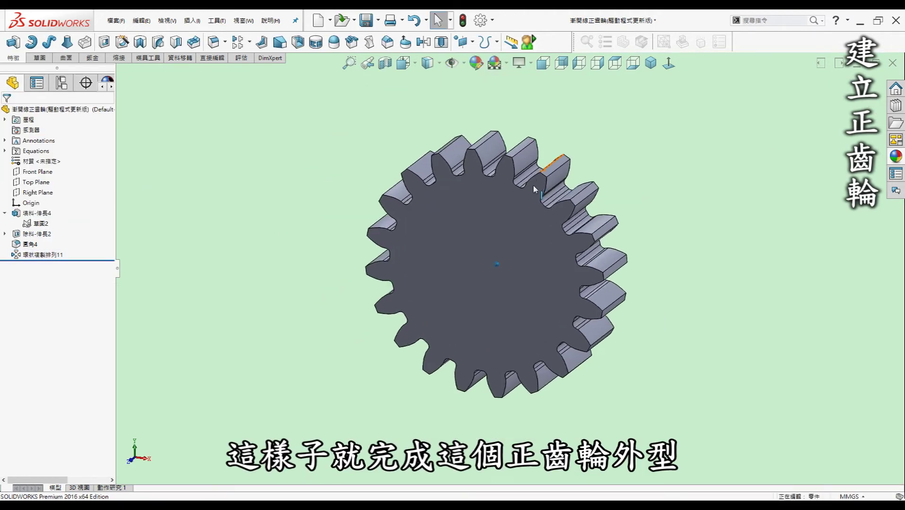
pyautogui.moveTo(532, 184); pyautogui.dragTo(594, 224, button='middle')
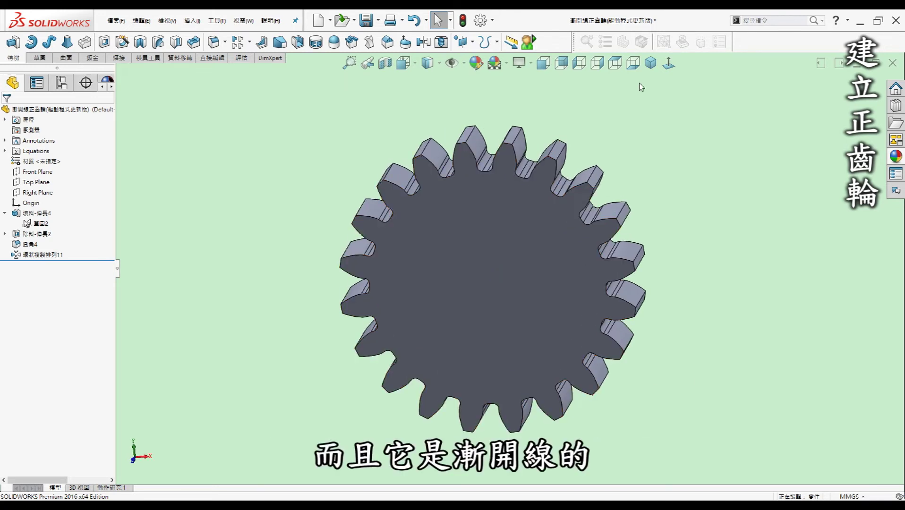
pyautogui.hotkey('ctrl', '7')
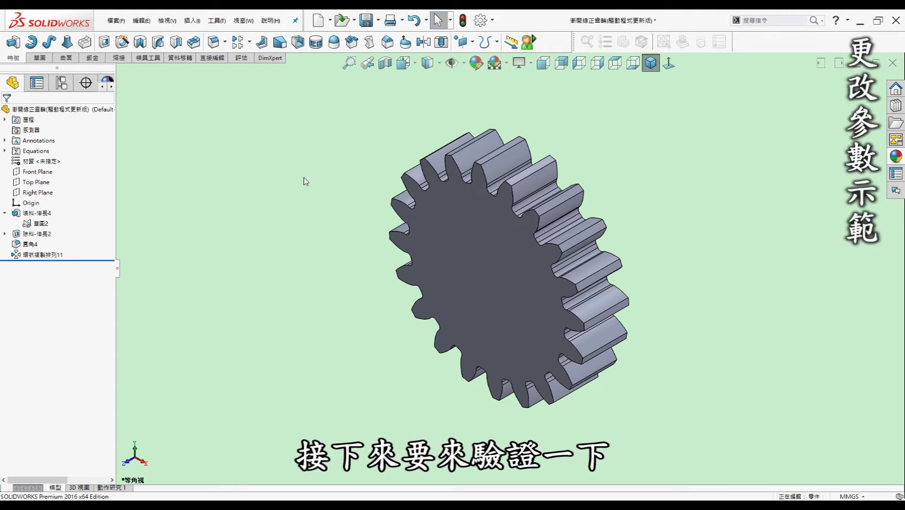
# Orbit the finished gear to a face-on view
pyautogui.moveTo(320, 274); pyautogui.dragTo(353, 268, button='middle')
pyautogui.press('Right')
pyautogui.press('Right')
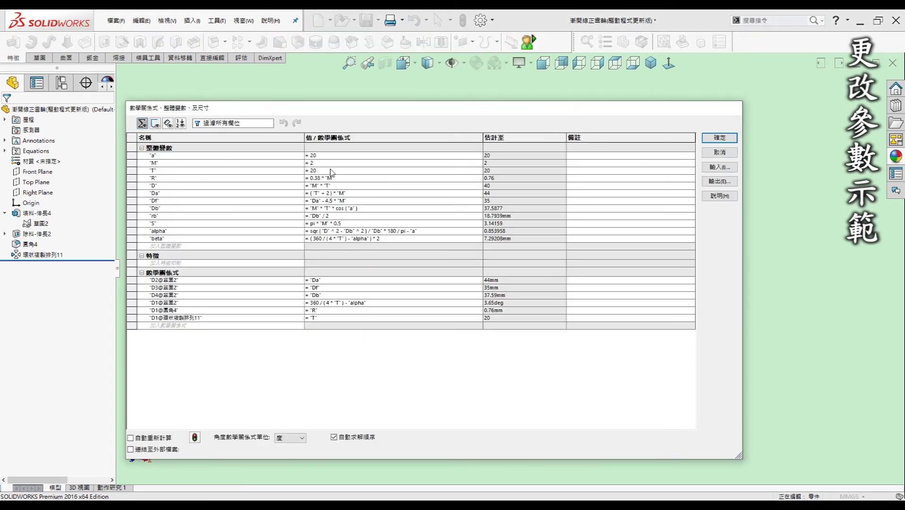
# Change tooth count T to 25 in the Equations table
pyautogui.click(331, 170)
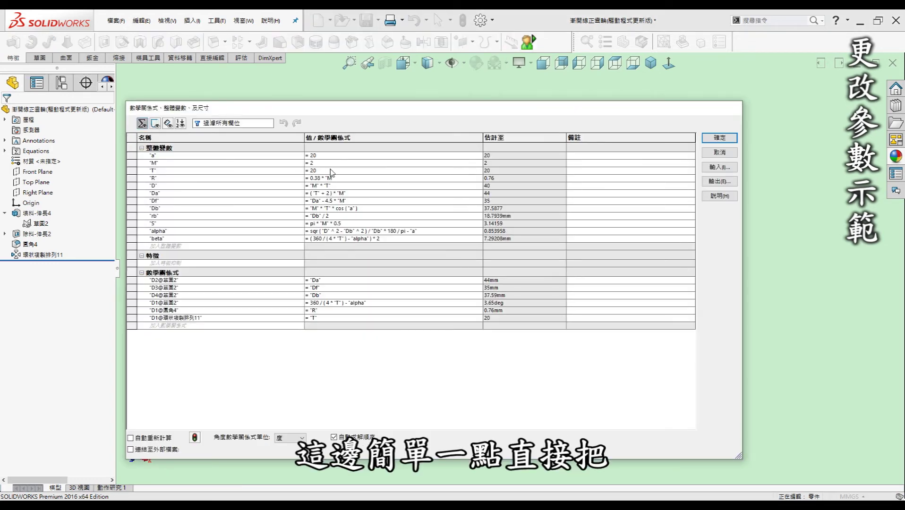
pyautogui.press('BackSpace')
pyautogui.write('5')
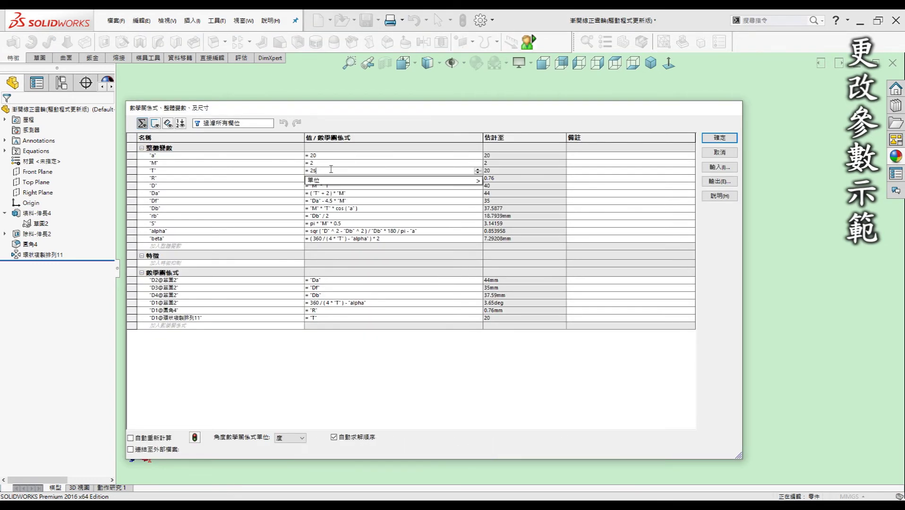
pyautogui.press('Return')
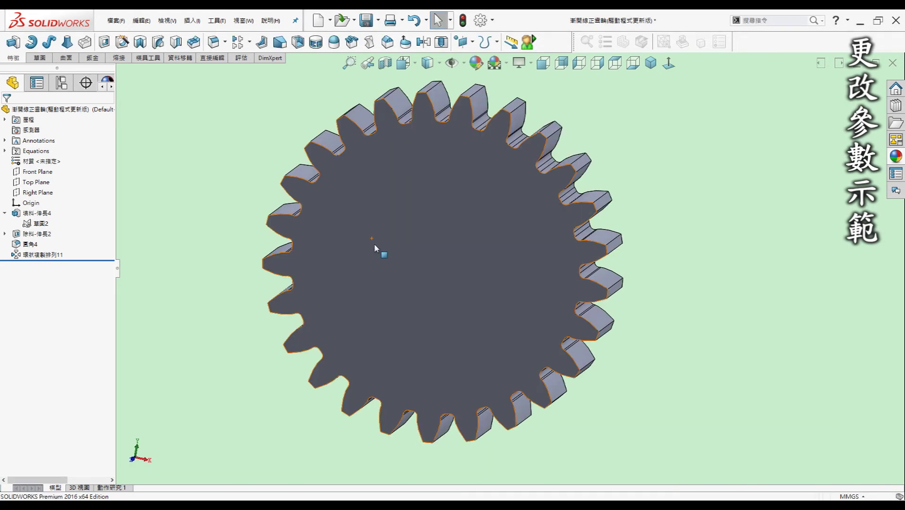
pyautogui.hotkey('ctrl', '1')
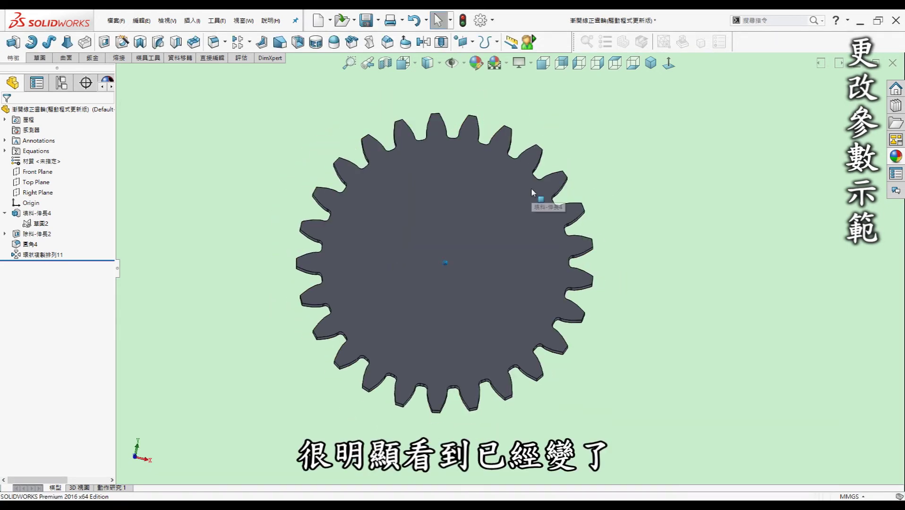
# Set T to 35 in Equations and rebuild the gear with 35 teeth
pyautogui.hotkey('ctrl', 'e')
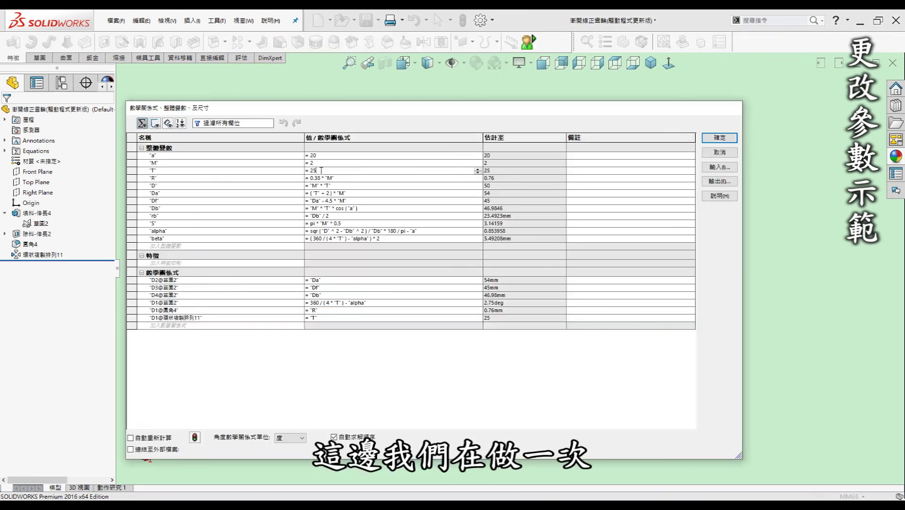
pyautogui.click(321, 171)
pyautogui.press('BackSpace')
pyautogui.press('BackSpace')
pyautogui.write('35')
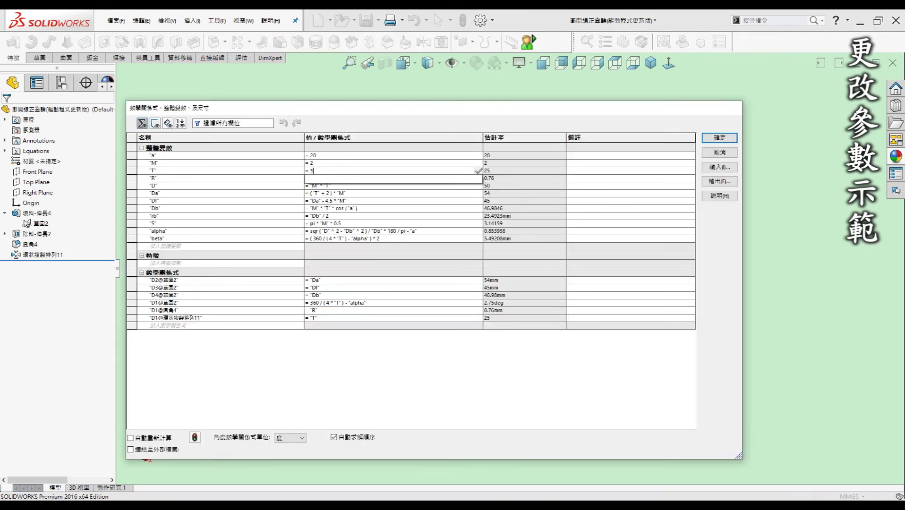
pyautogui.press('Return')
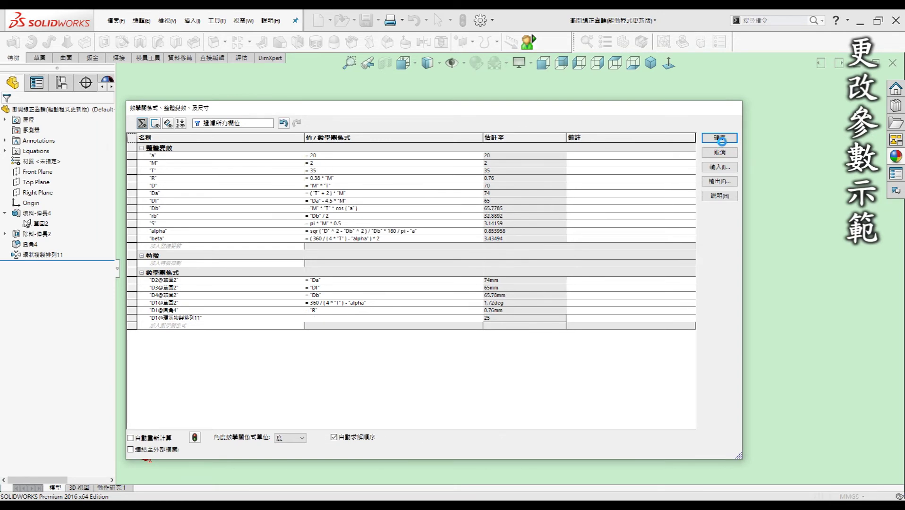
pyautogui.click(722, 139)
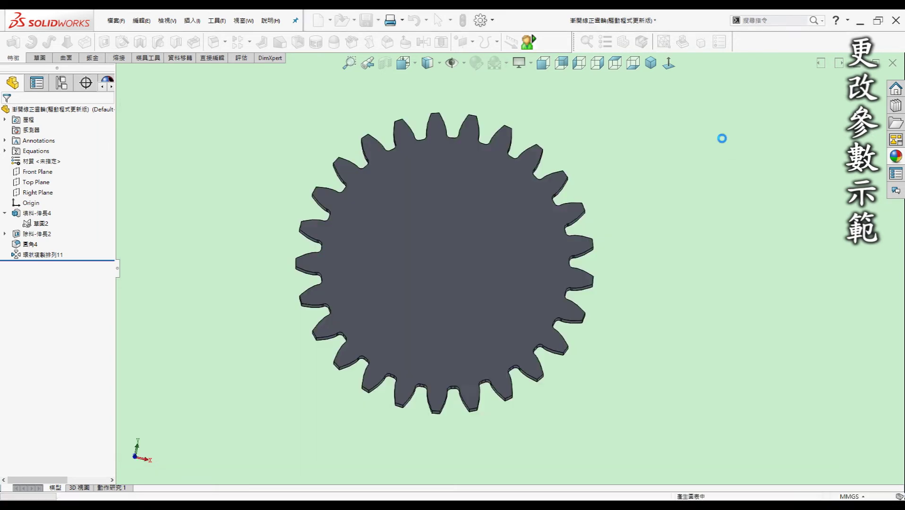
pyautogui.hotkey('ctrl', '7')
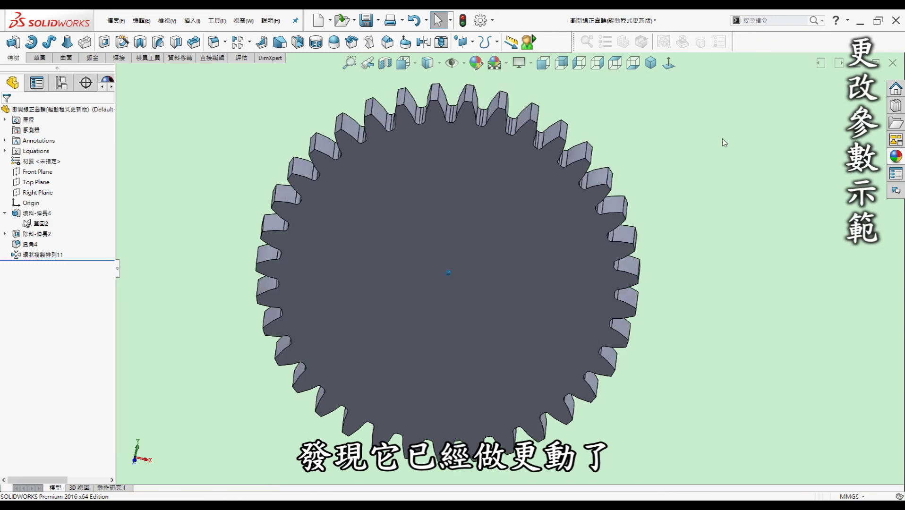
pyautogui.hotkey('ctrl', 'e')
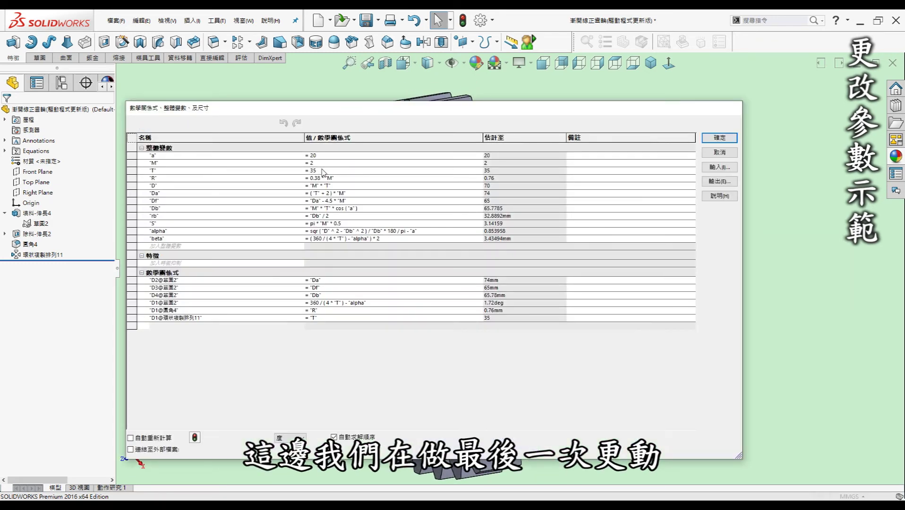
# Change T to 24 and rebuild the gear with 24 teeth (Da 52, Df 43)
pyautogui.click(322, 170)
pyautogui.press('BackSpace')
pyautogui.press('BackSpace')
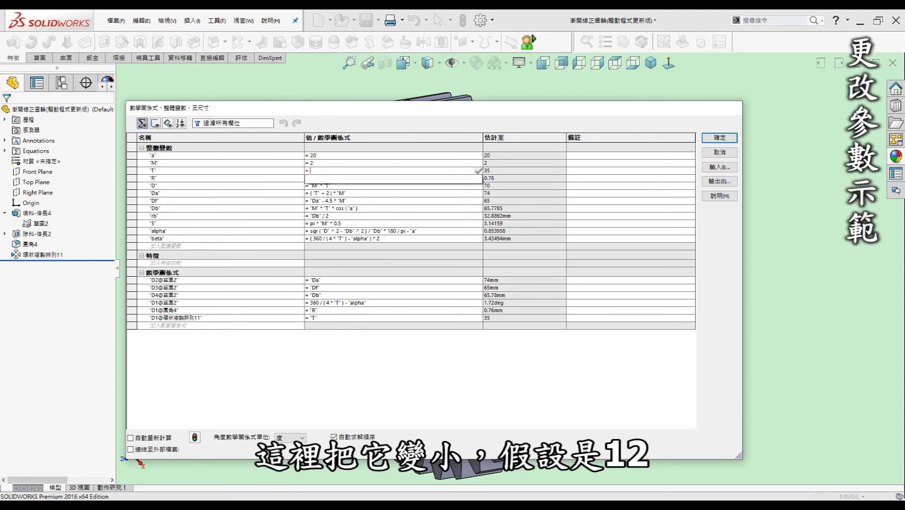
pyautogui.write('12')
pyautogui.press('Return')
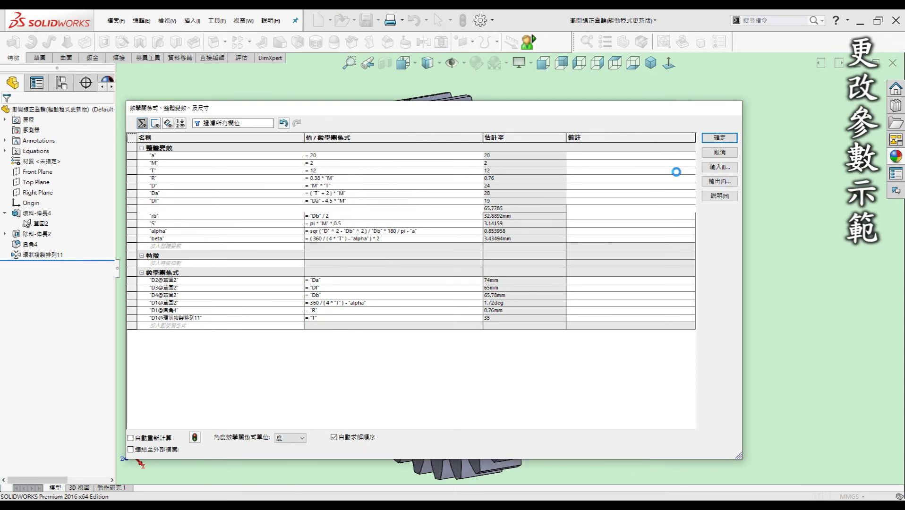
pyautogui.click(719, 138)
pyautogui.moveTo(731, 139); pyautogui.dragTo(596, 205, button='middle')
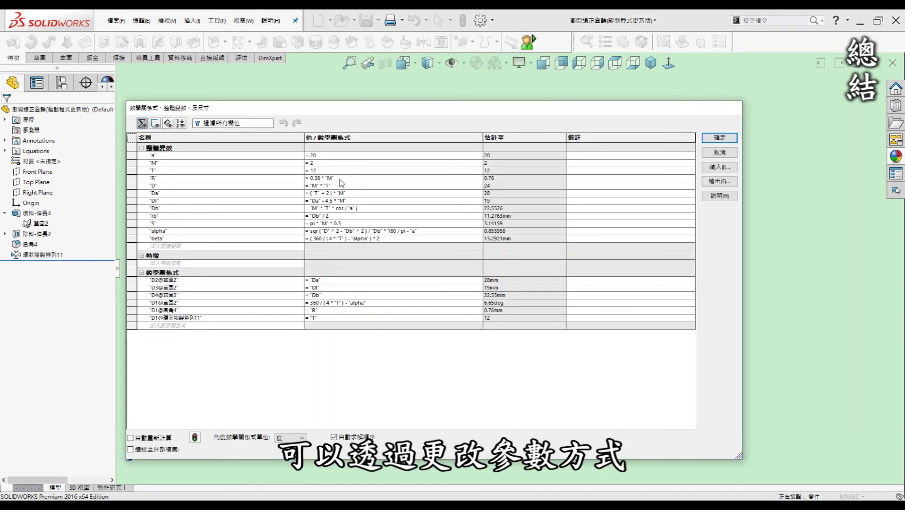
pyautogui.write('24')
pyautogui.press('Return')
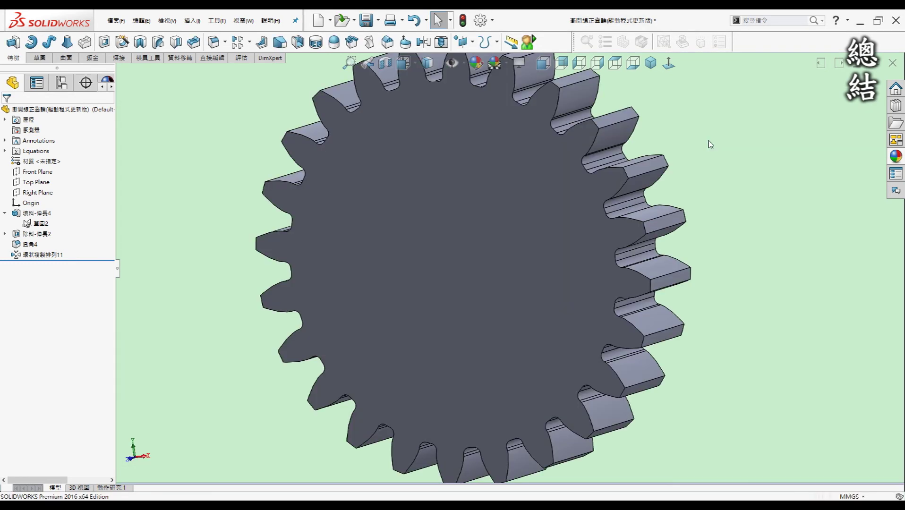
pyautogui.hotkey('ctrl', '1')
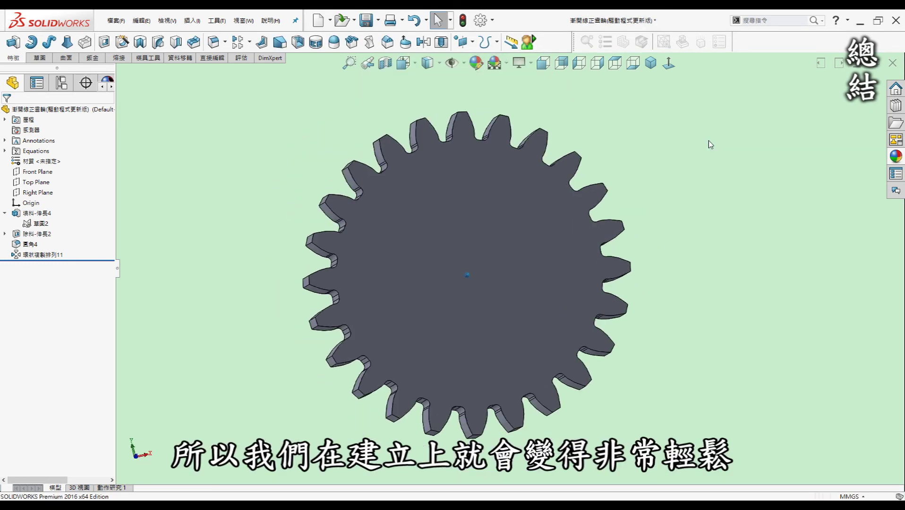
pyautogui.press('Left')
pyautogui.press('Left')
pyautogui.press('Left')
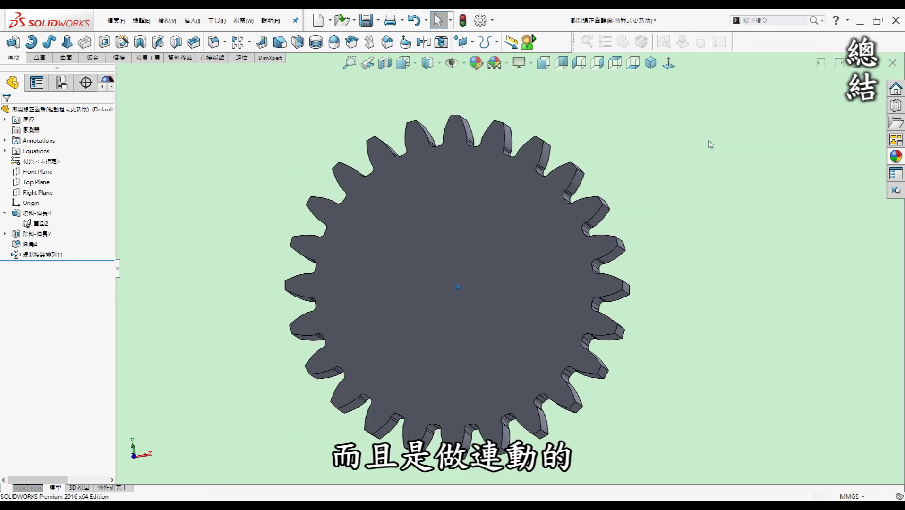
pyautogui.press('Left')
pyautogui.press('Left')
pyautogui.press('Left')
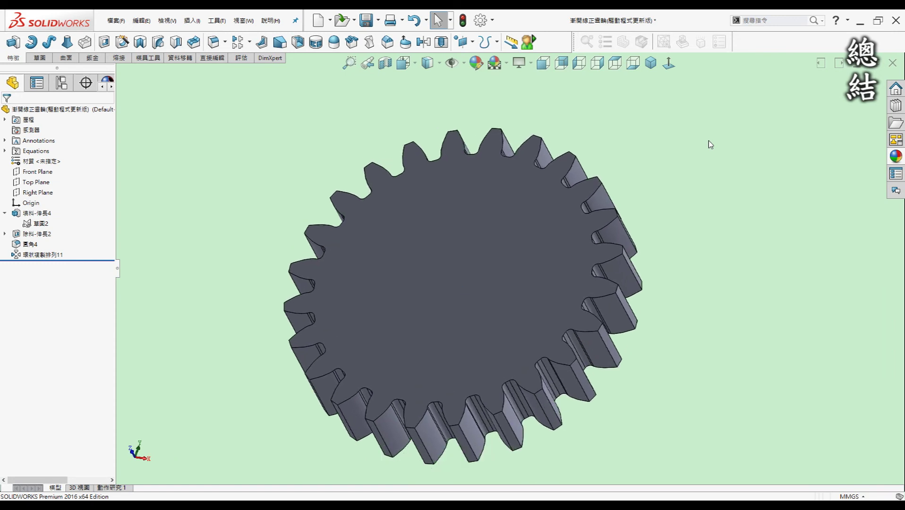
pyautogui.press('Left')
pyautogui.press('Right')
pyautogui.press('Up')
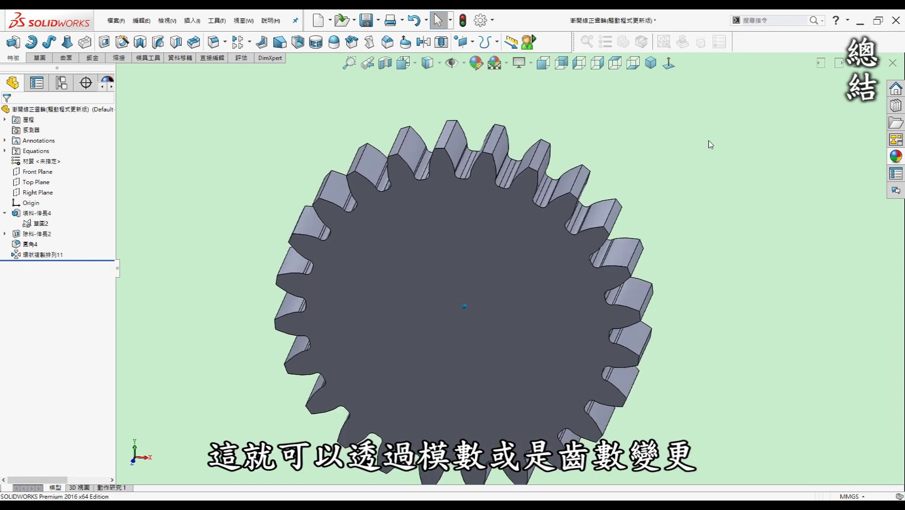
pyautogui.hotkey('ctrl', '1')
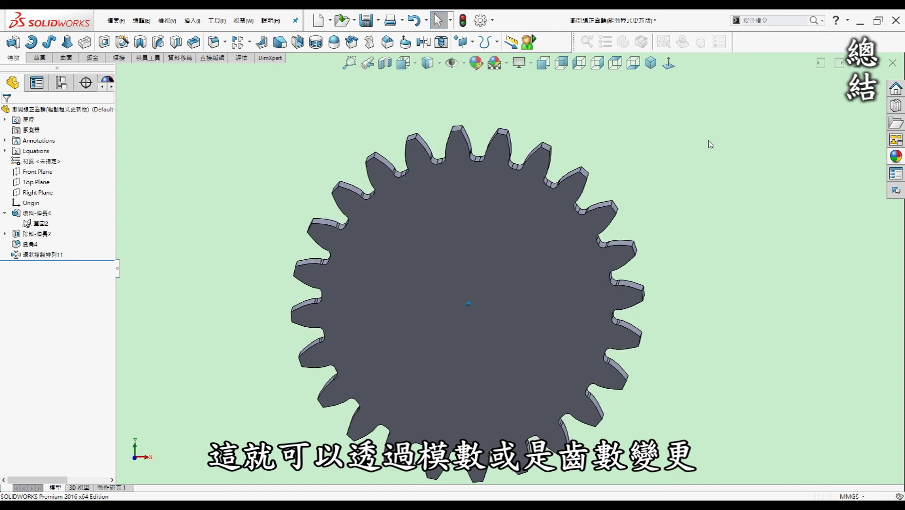
pyautogui.press('Left')
pyautogui.press('Down')
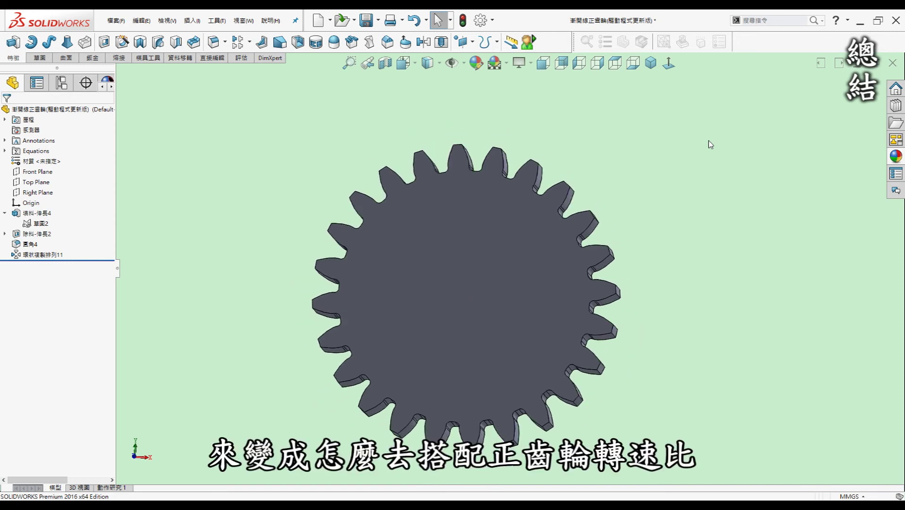
pyautogui.press('Left')
pyautogui.press('Down')
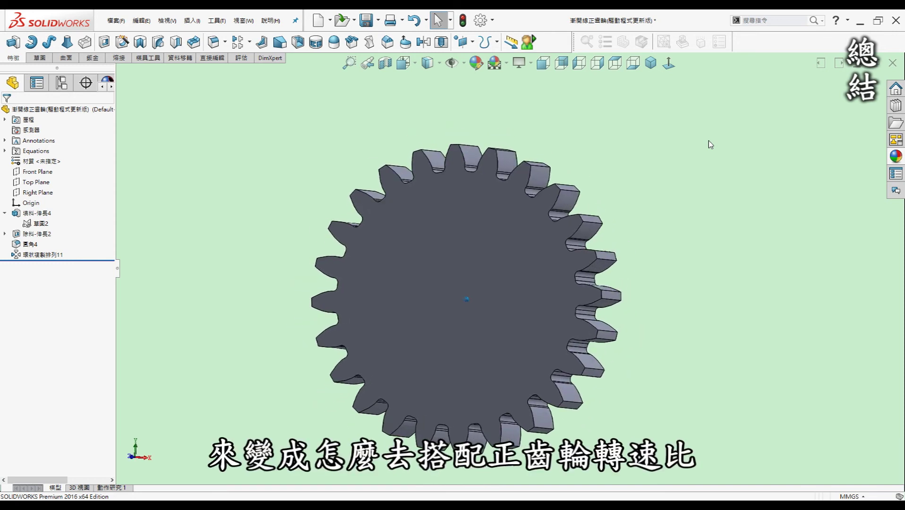
pyautogui.press('Right')
pyautogui.press('Right')
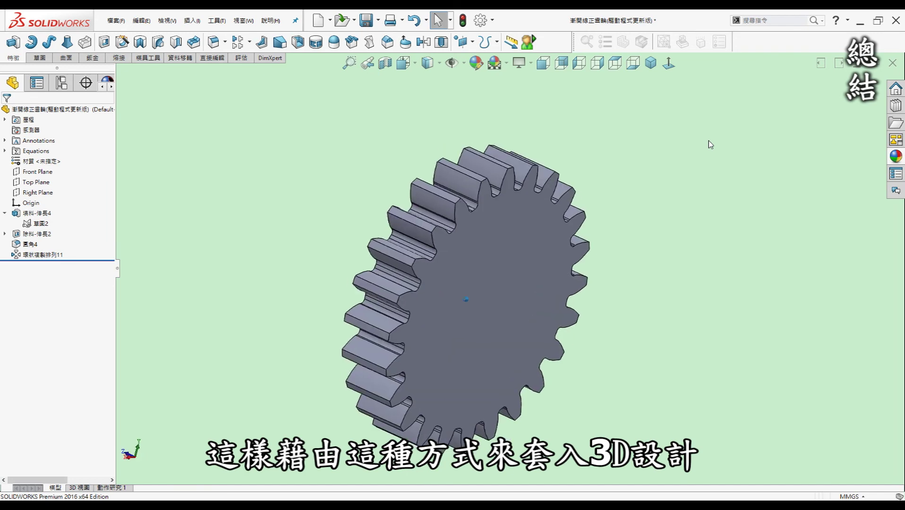
pyautogui.press('Left')
pyautogui.press('Left')
pyautogui.press('Left')
pyautogui.press('Left')
pyautogui.press('Left')
pyautogui.press('Left')
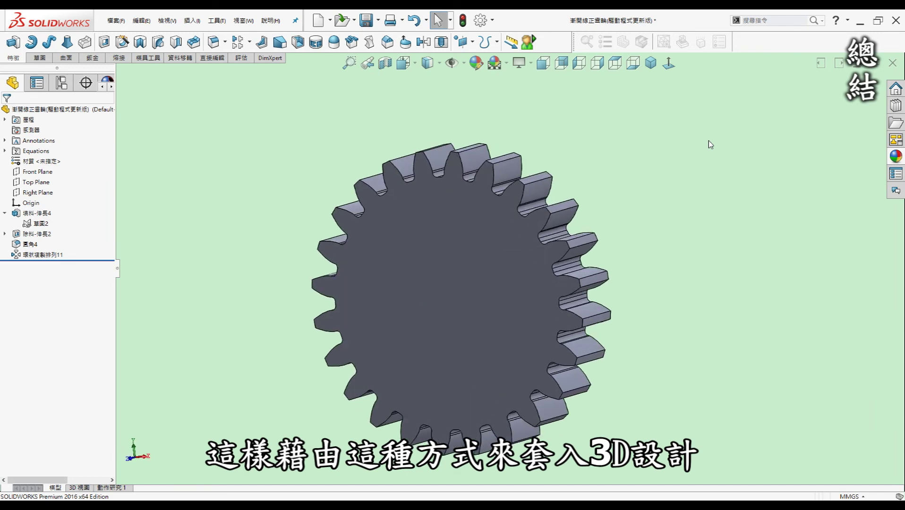
pyautogui.press('Right')
pyautogui.press('Right')
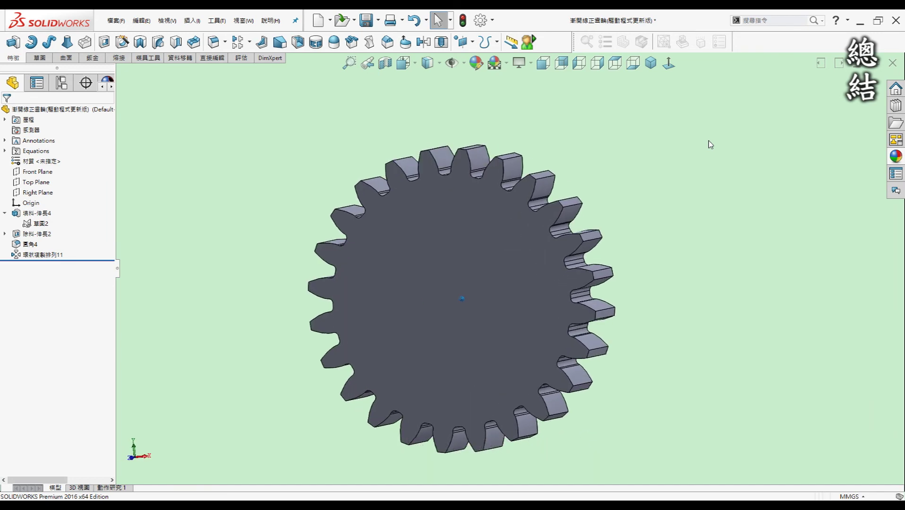
pyautogui.press('Right')
pyautogui.press('Right')
pyautogui.press('Right')
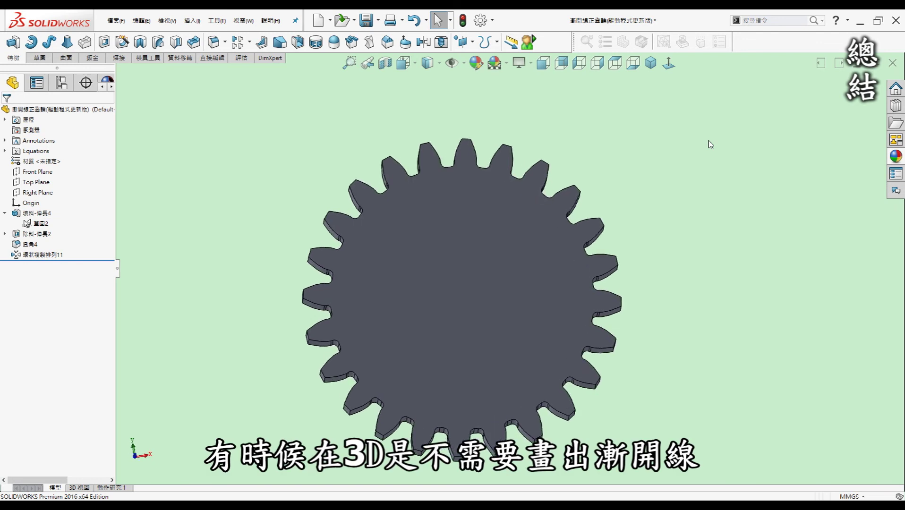
pyautogui.press('Left')
pyautogui.press('Left')
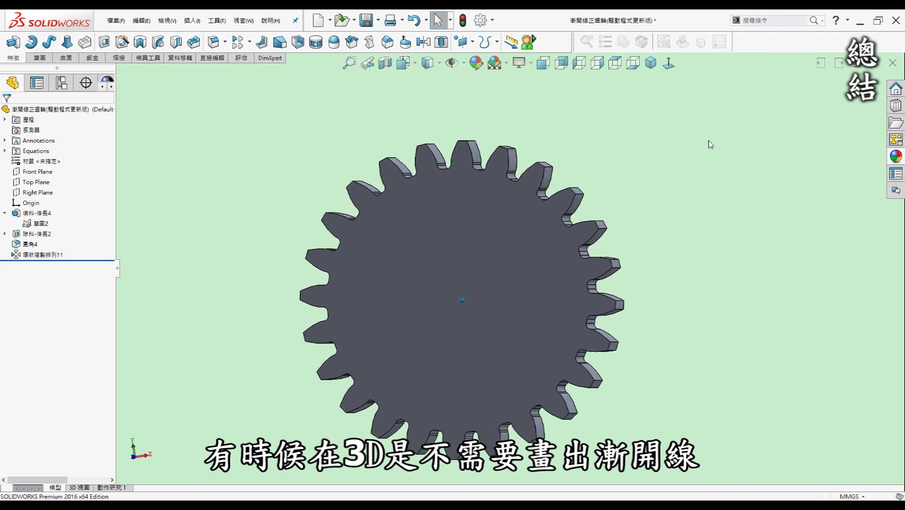
pyautogui.press('Left')
pyautogui.press('Down')
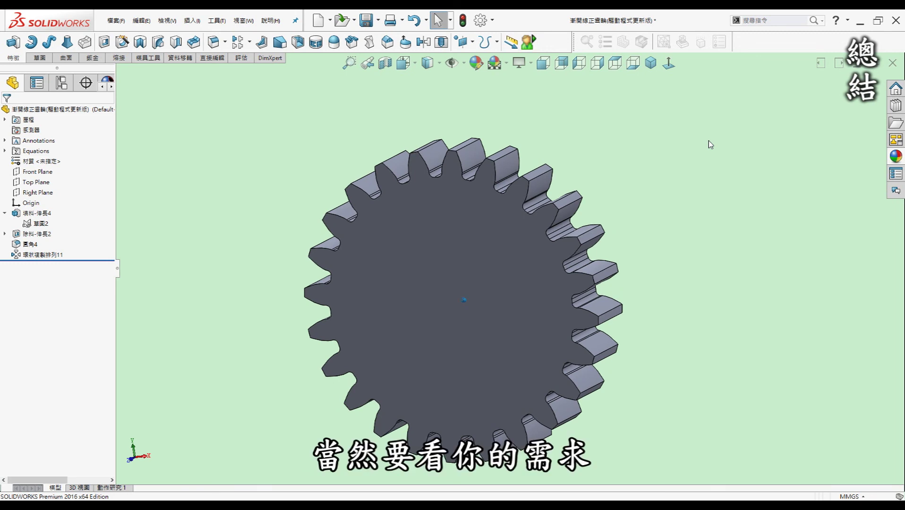
pyautogui.press('Down')
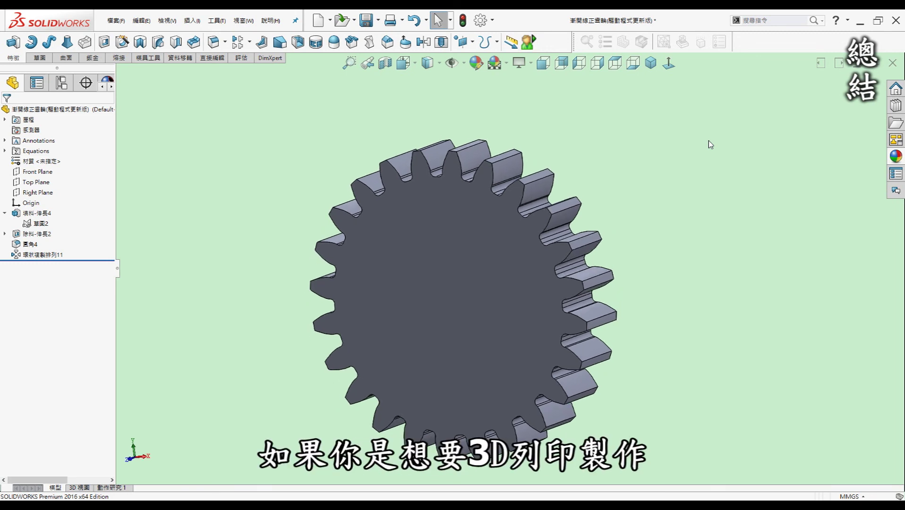
pyautogui.press('Right')
pyautogui.press('Up')
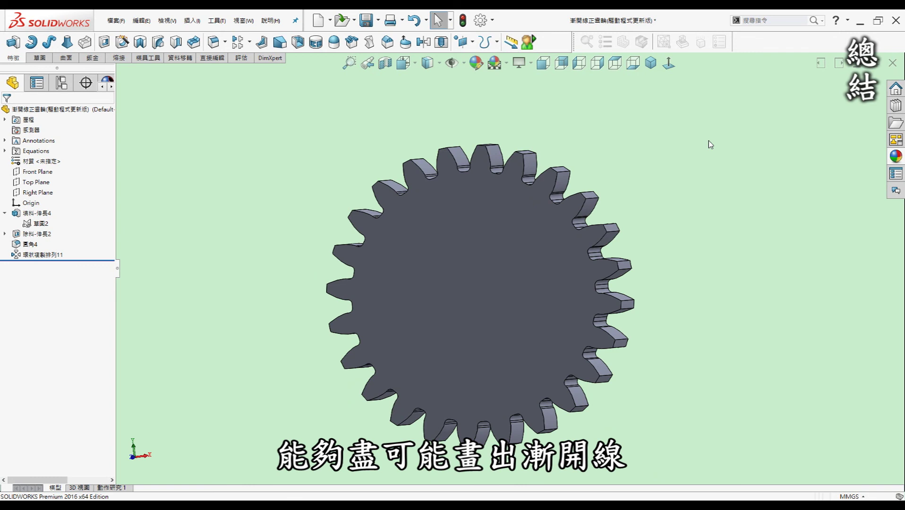
pyautogui.press('Left')
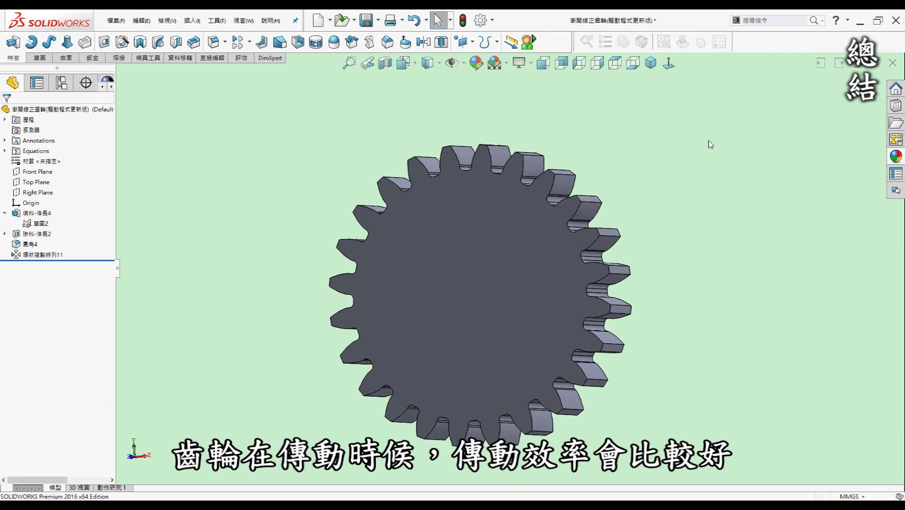
pyautogui.press('Right')
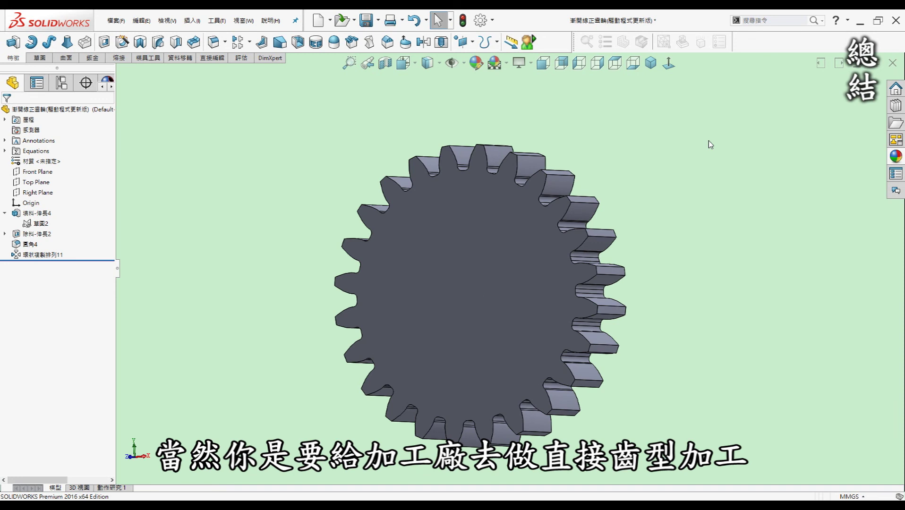
pyautogui.press('Up')
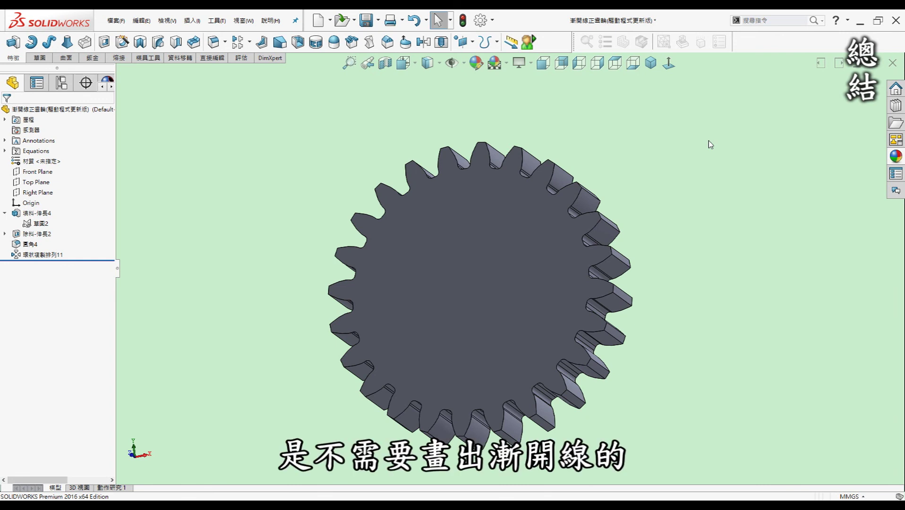
pyautogui.press('Right')
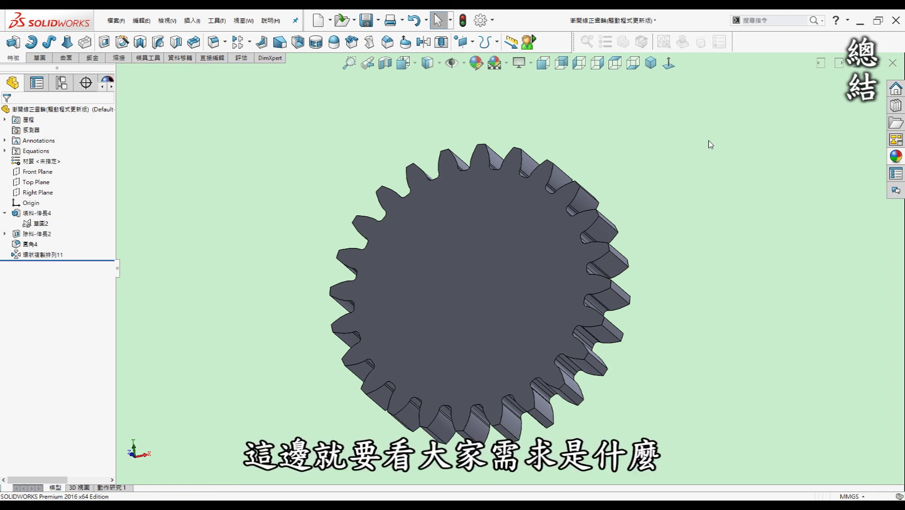
pyautogui.press('Down')
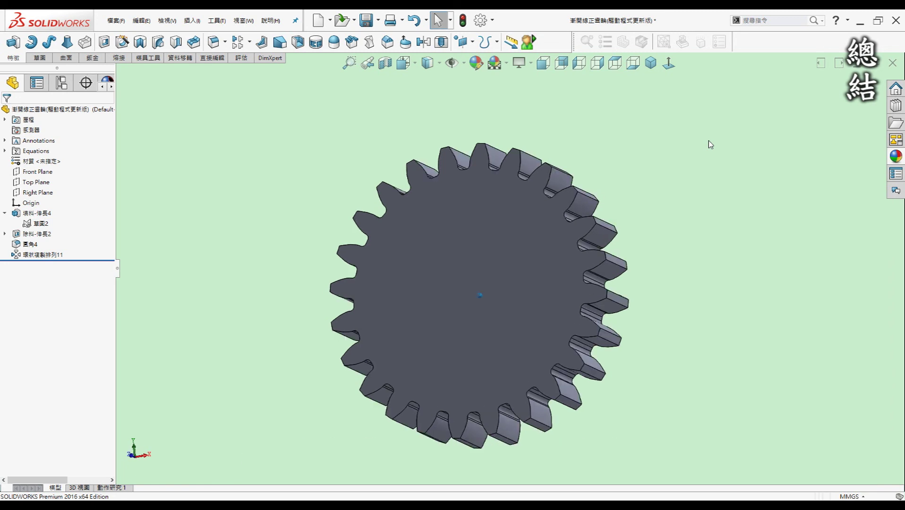
pyautogui.press('Down')
pyautogui.press('Down')
pyautogui.press('Down')
pyautogui.press('Down')
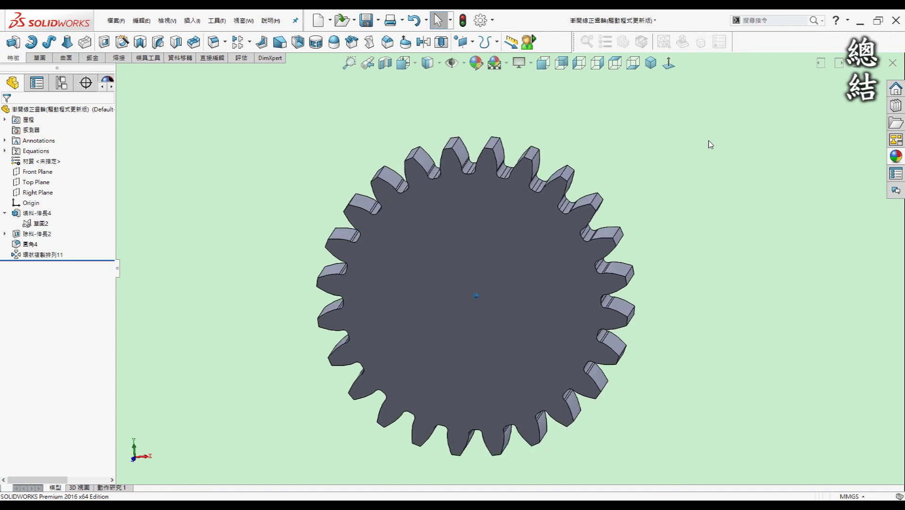
pyautogui.press('Down')
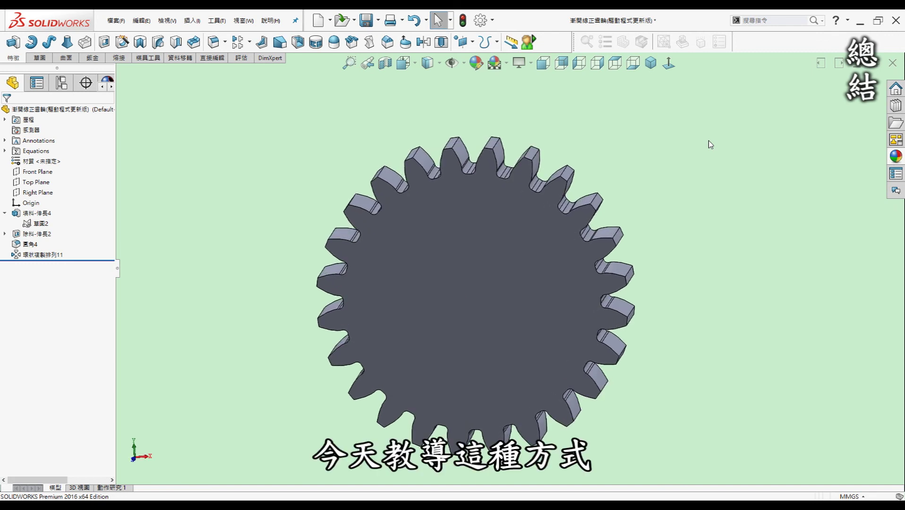
pyautogui.press('Left')
pyautogui.press('Left')
pyautogui.press('Left')
pyautogui.press('Left')
pyautogui.press('Right')
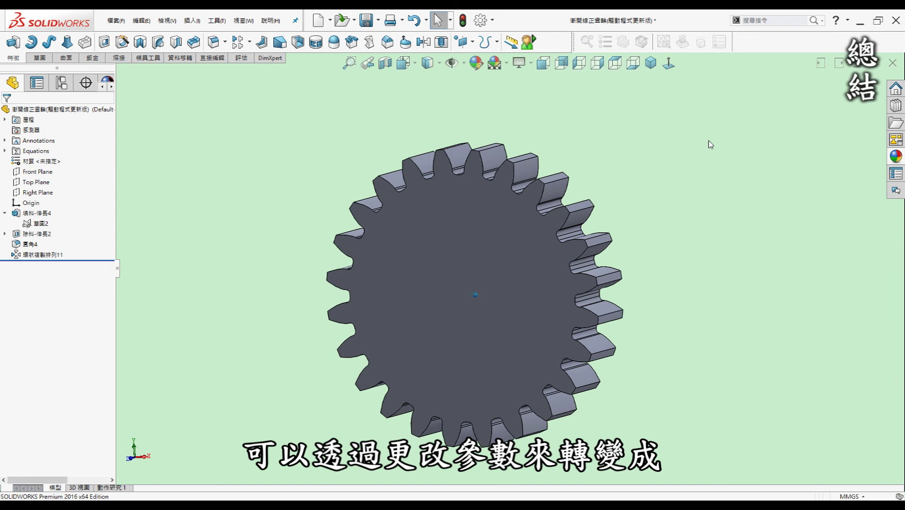
pyautogui.press('Right')
pyautogui.press('Right')
pyautogui.press('Right')
pyautogui.press('Right')
pyautogui.press('Right')
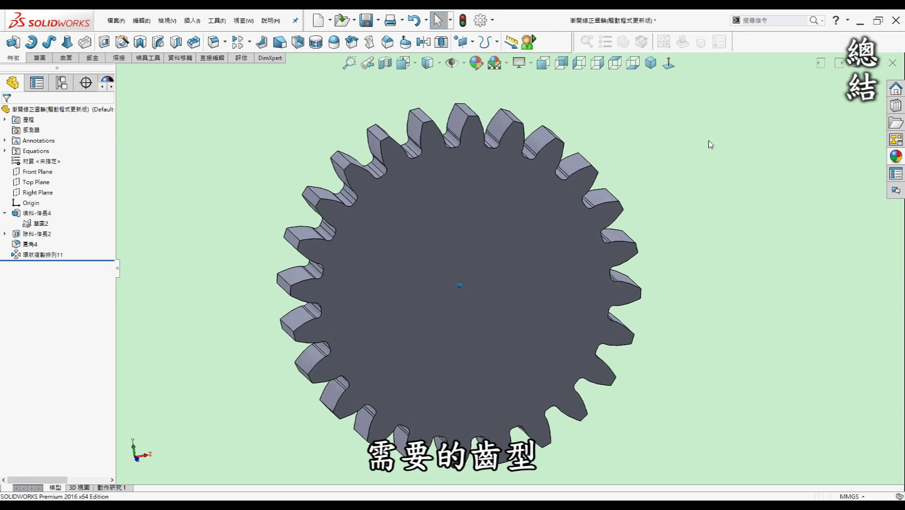
pyautogui.press('Right')
pyautogui.press('Right')
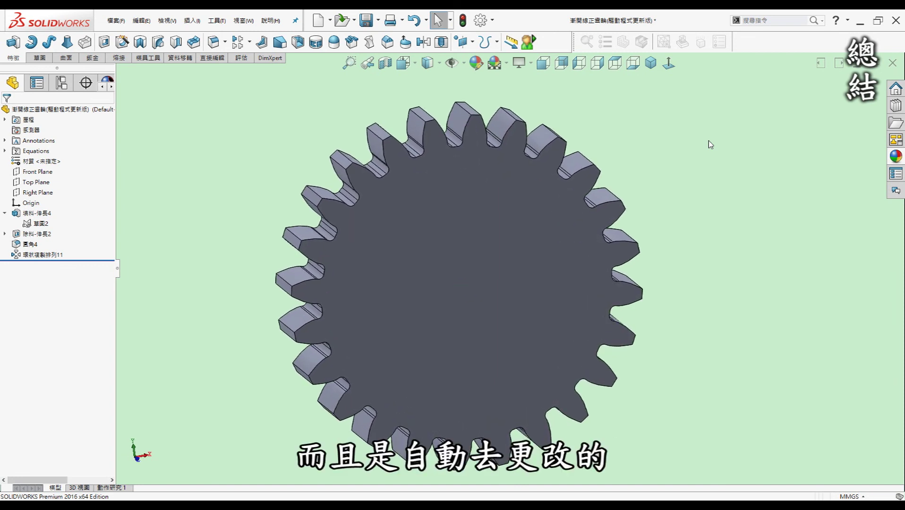
pyautogui.press('Right')
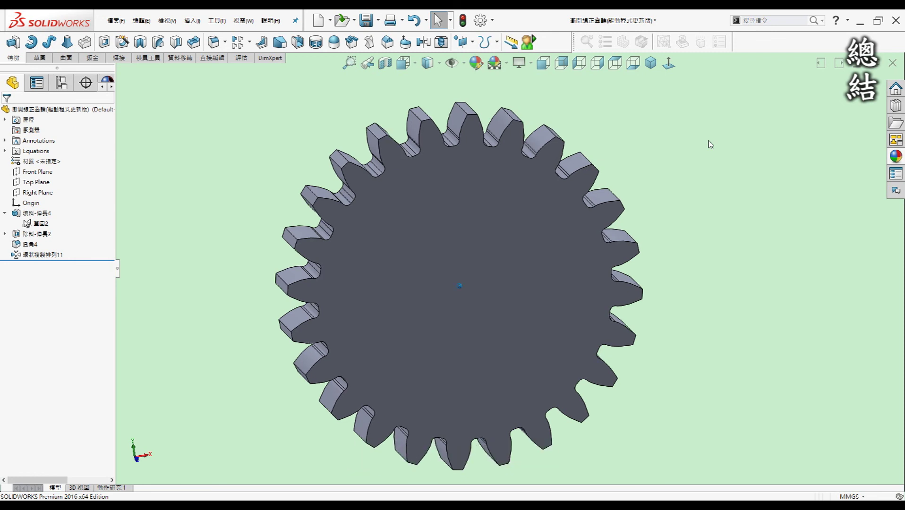
pyautogui.press('Right')
pyautogui.hotkey('ctrl', '7')
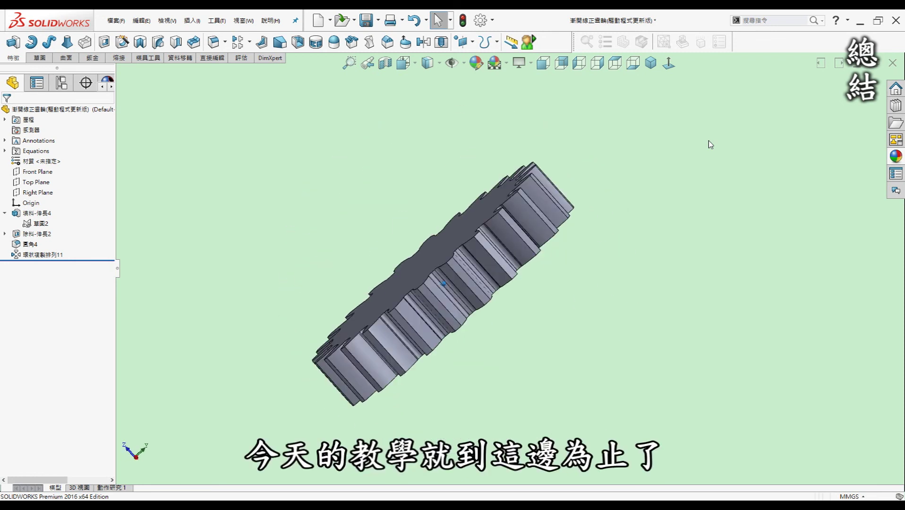
pyautogui.press('Down')
pyautogui.press('Down')
pyautogui.press('Down')
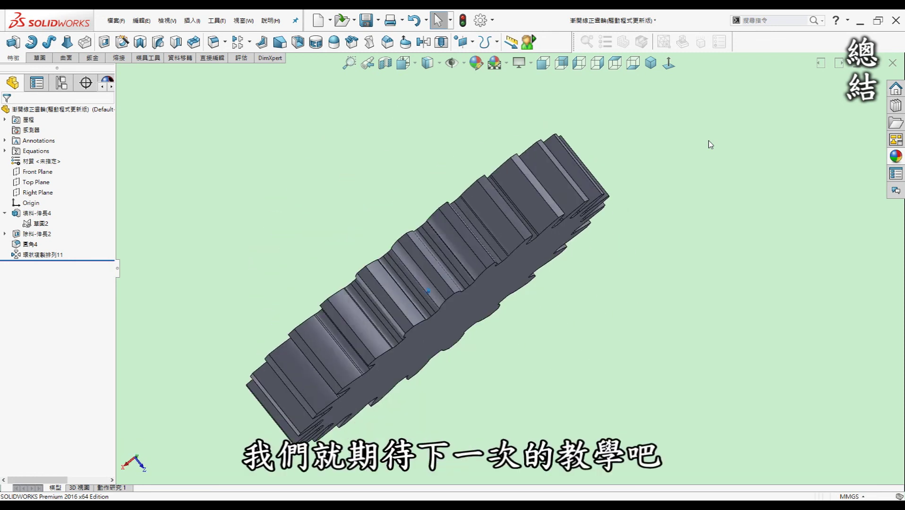
pyautogui.press('Down')
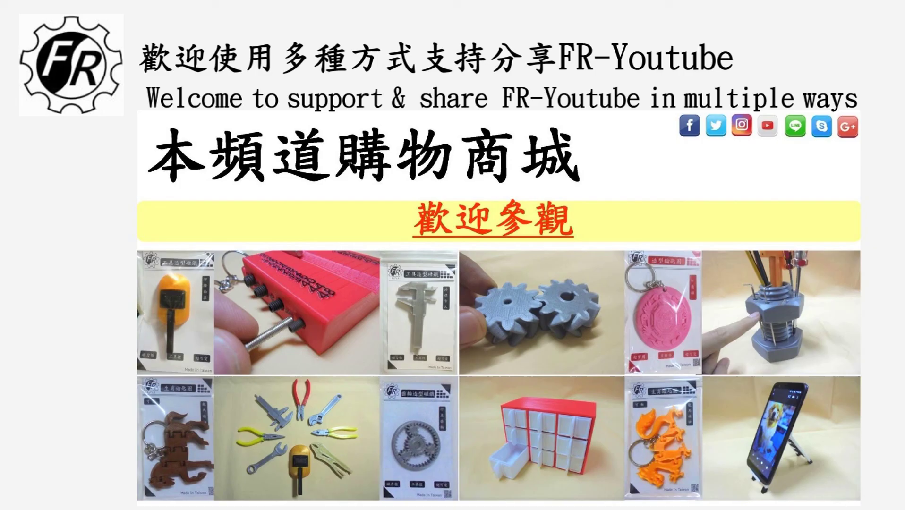